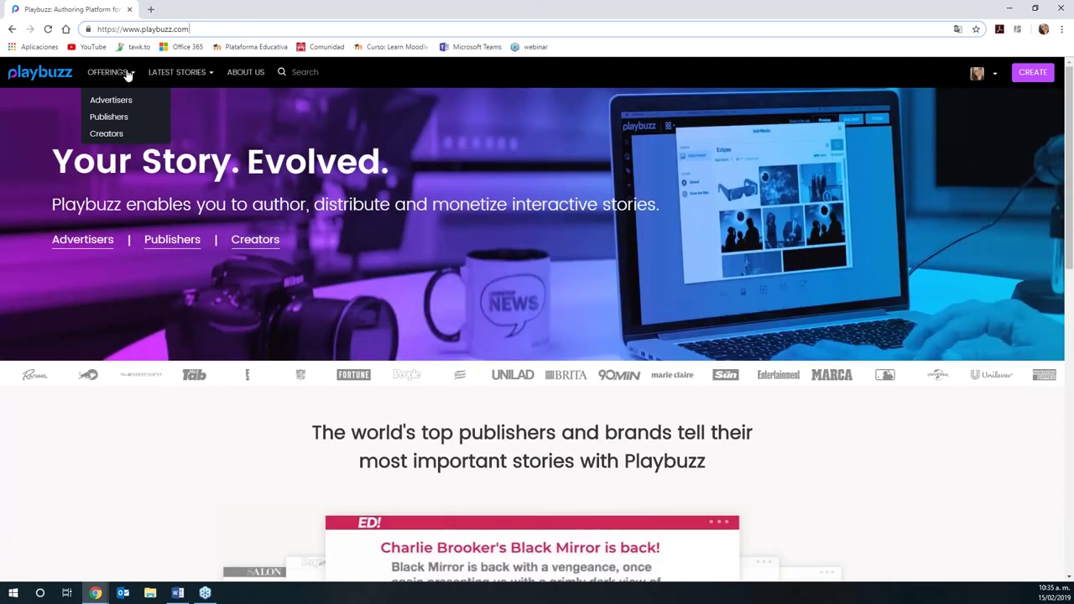
# Log out of the current Playbuzz account and log back in with the institutional Google account.
pyautogui.moveTo(225, 73)
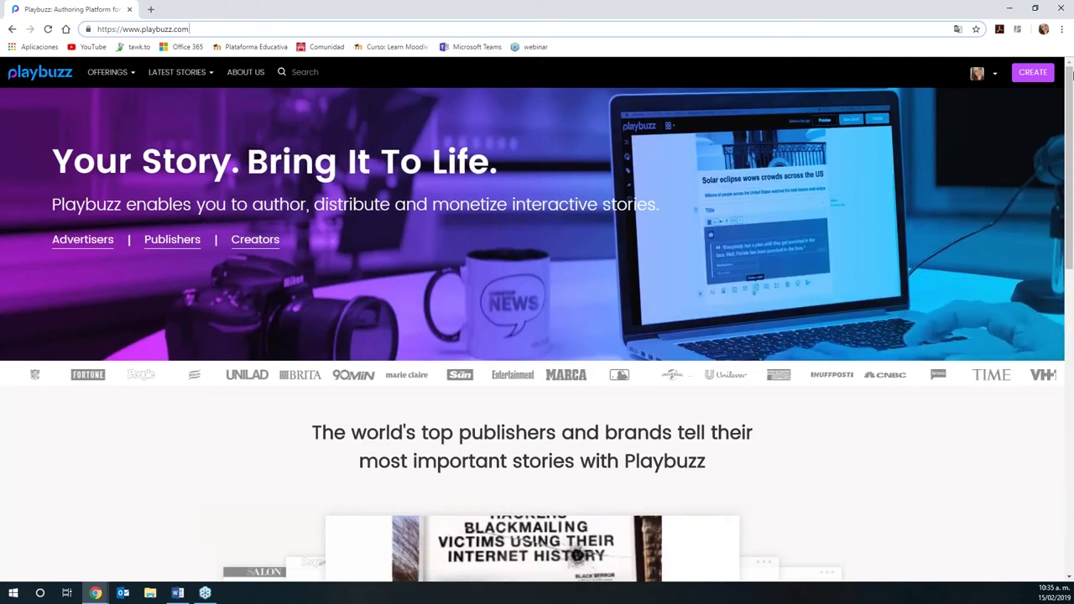
pyautogui.click(991, 76)
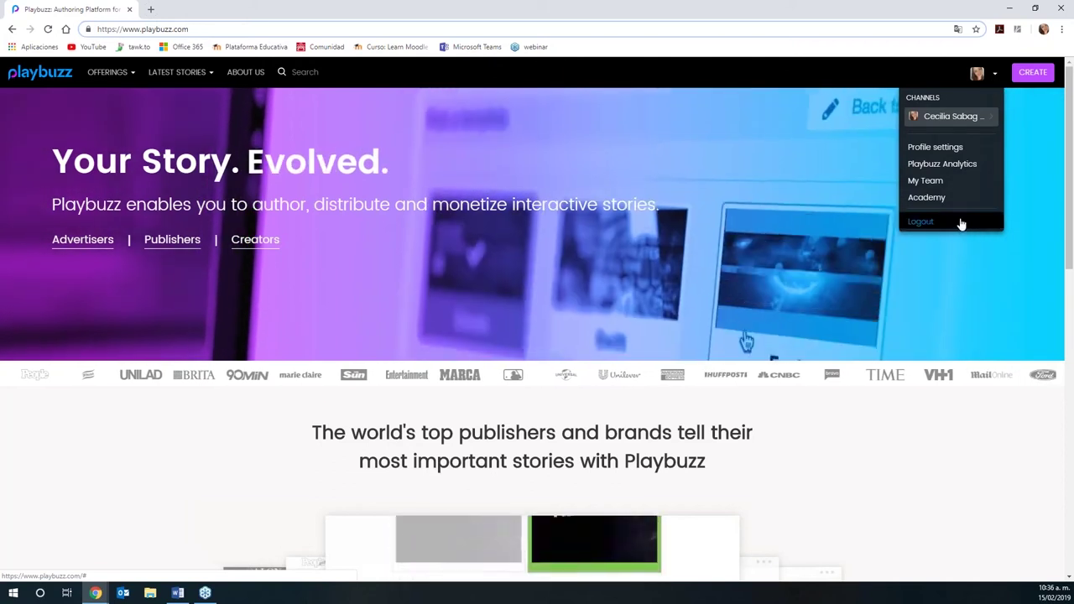
pyautogui.click(959, 222)
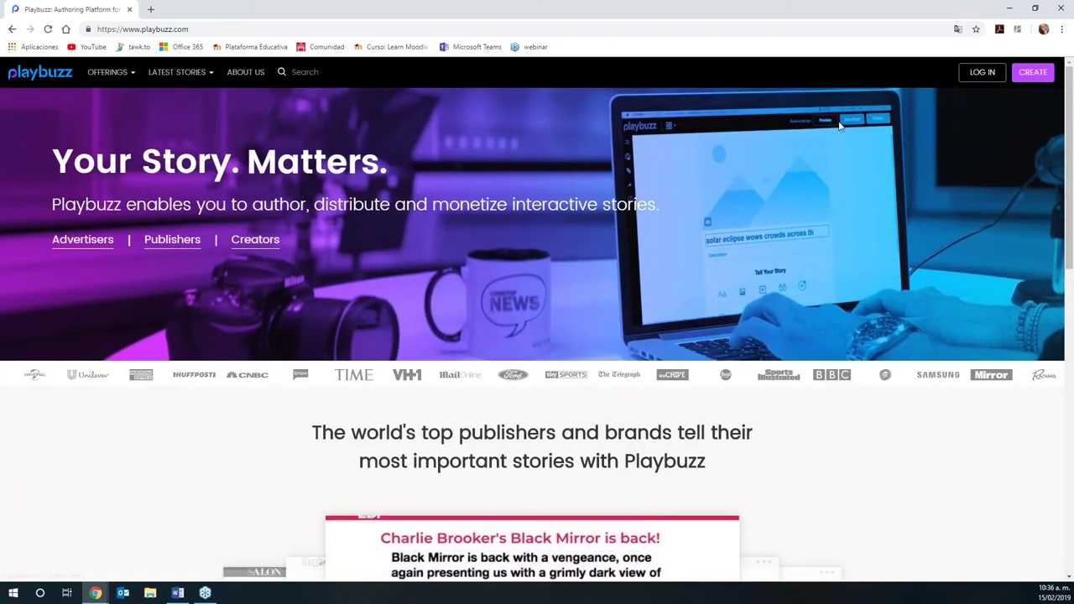
pyautogui.click(977, 72)
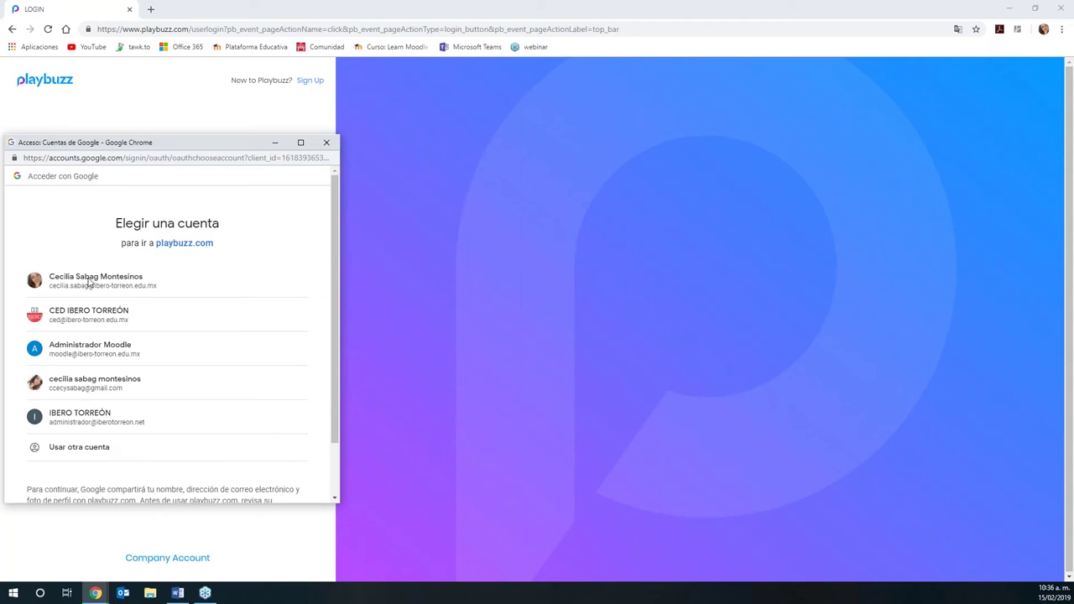
pyautogui.click(91, 284)
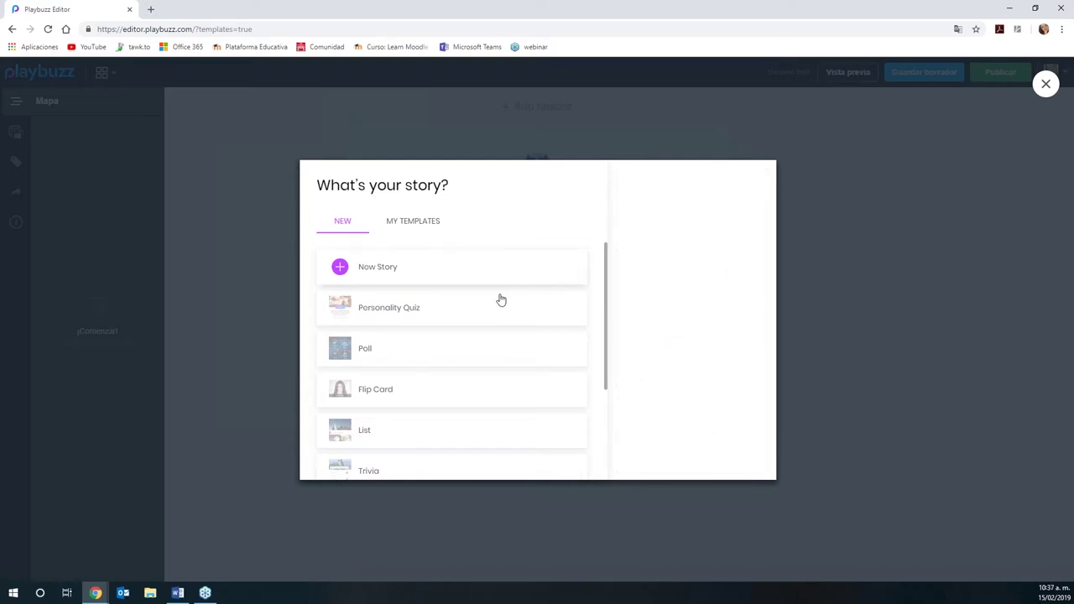
# Browse the story templates and translate the template chooser page into Spanish.
pyautogui.scroll(-1, 525, 321)
pyautogui.scroll(-3, 510, 374)
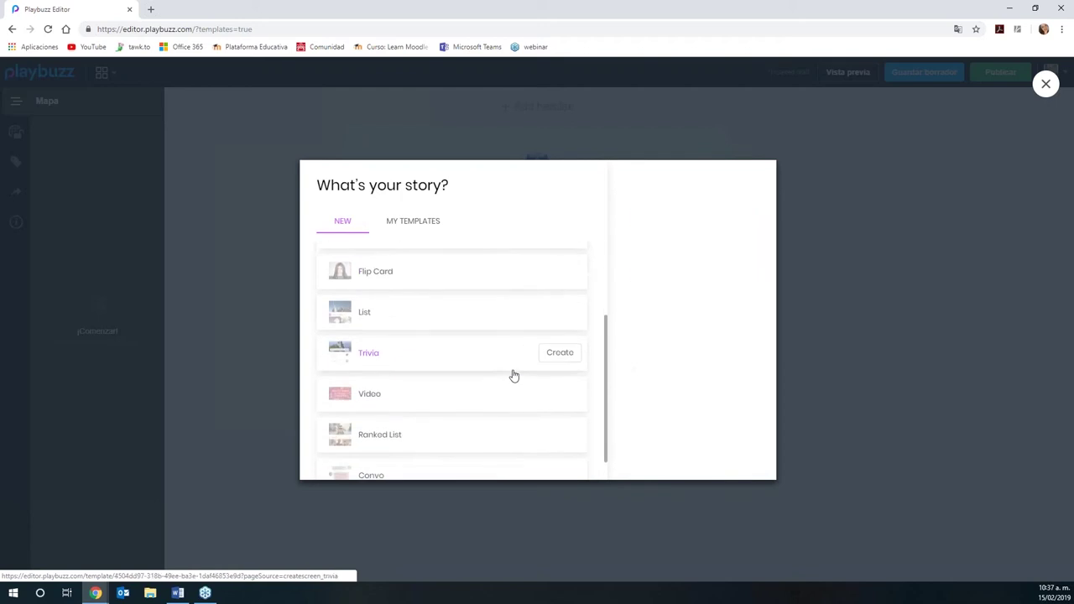
pyautogui.scroll(3, 472, 436)
pyautogui.moveTo(435, 316)
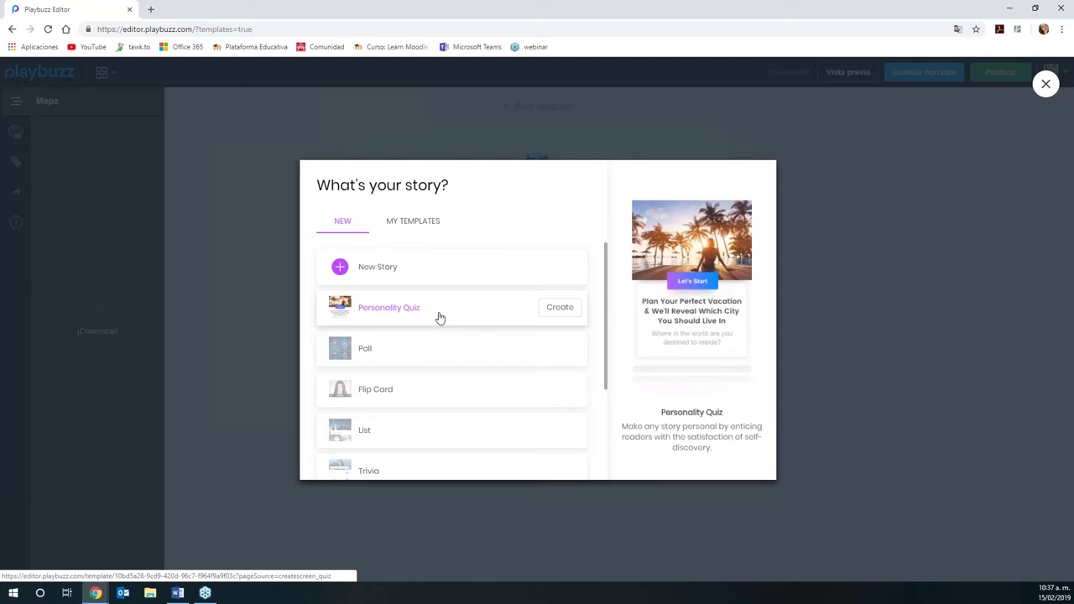
pyautogui.click(568, 307)
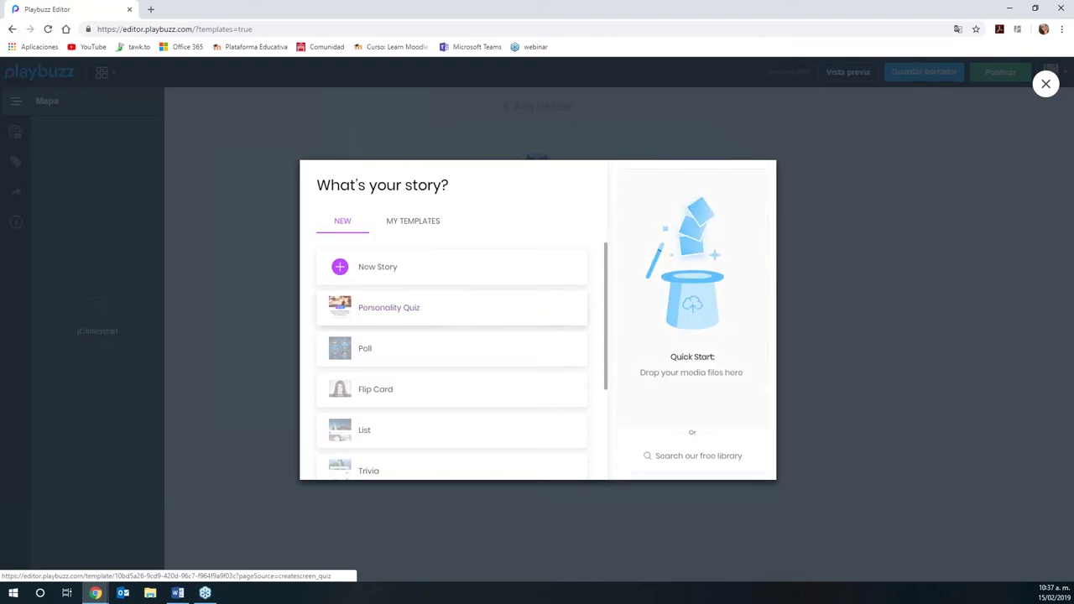
pyautogui.click(959, 32)
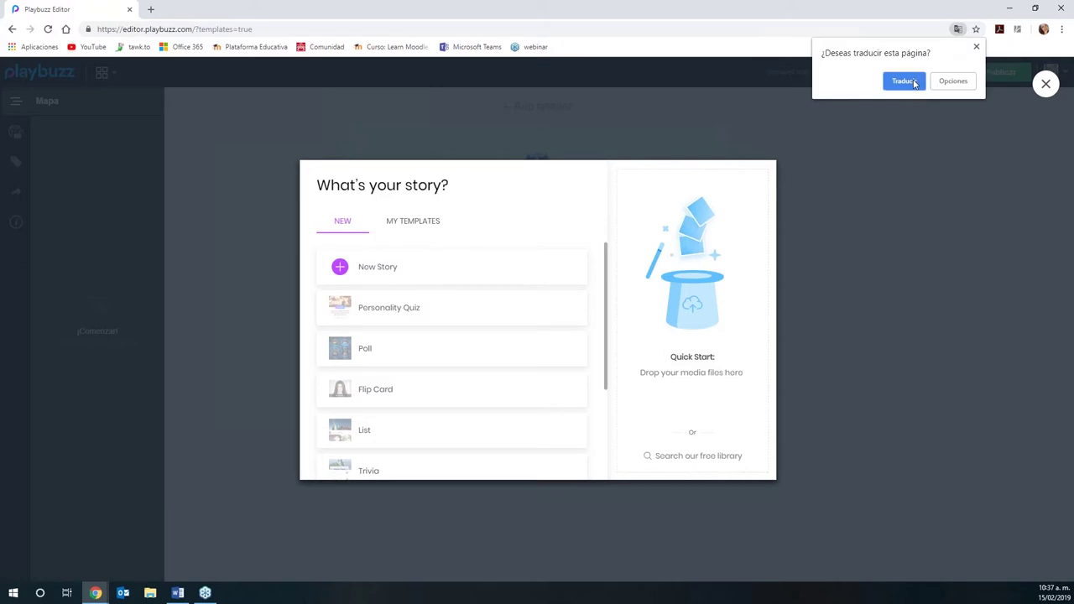
pyautogui.click(915, 81)
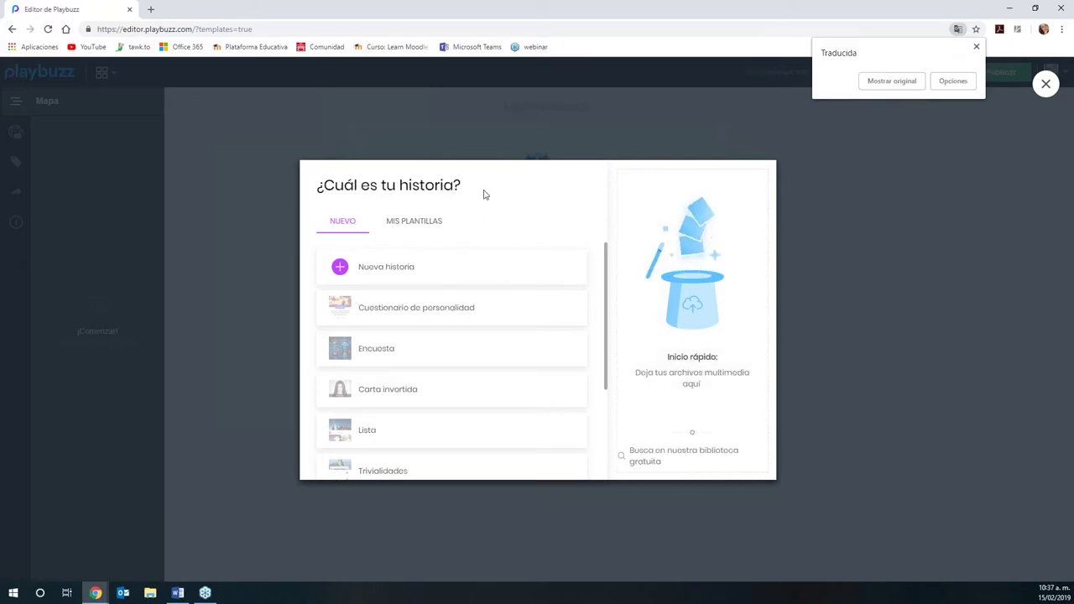
# Preview the translated story templates and create a new poll from the Encuesta template.
pyautogui.moveTo(401, 319)
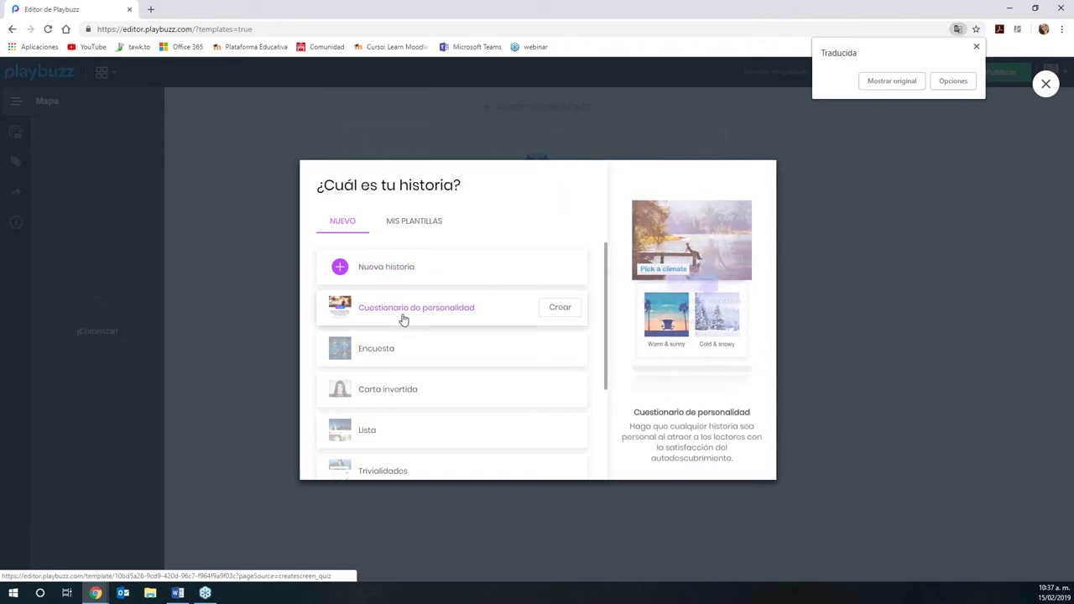
pyautogui.moveTo(411, 358)
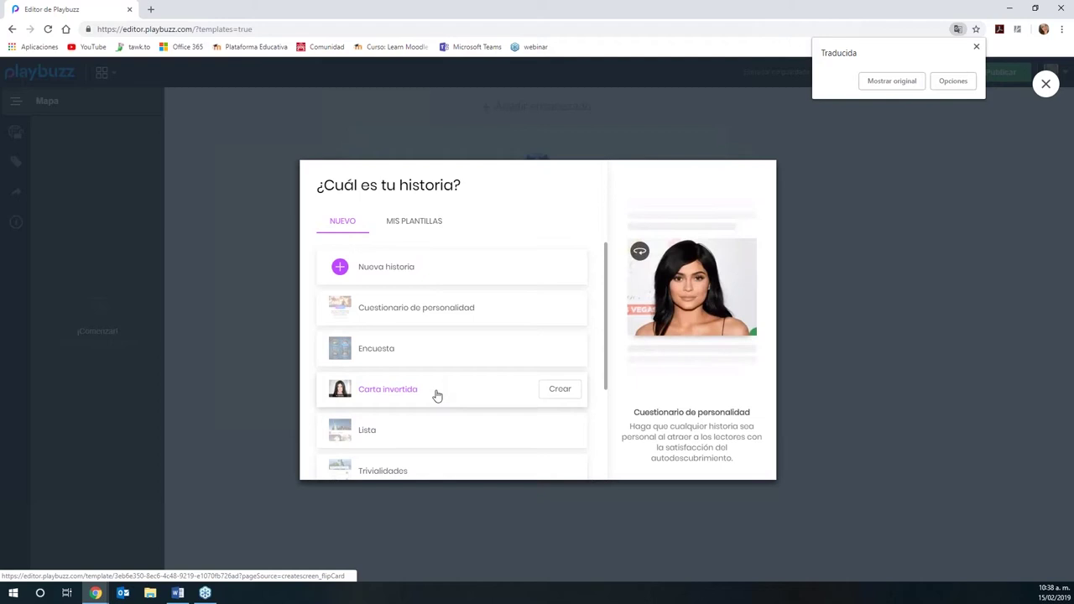
pyautogui.scroll(-1, 438, 426)
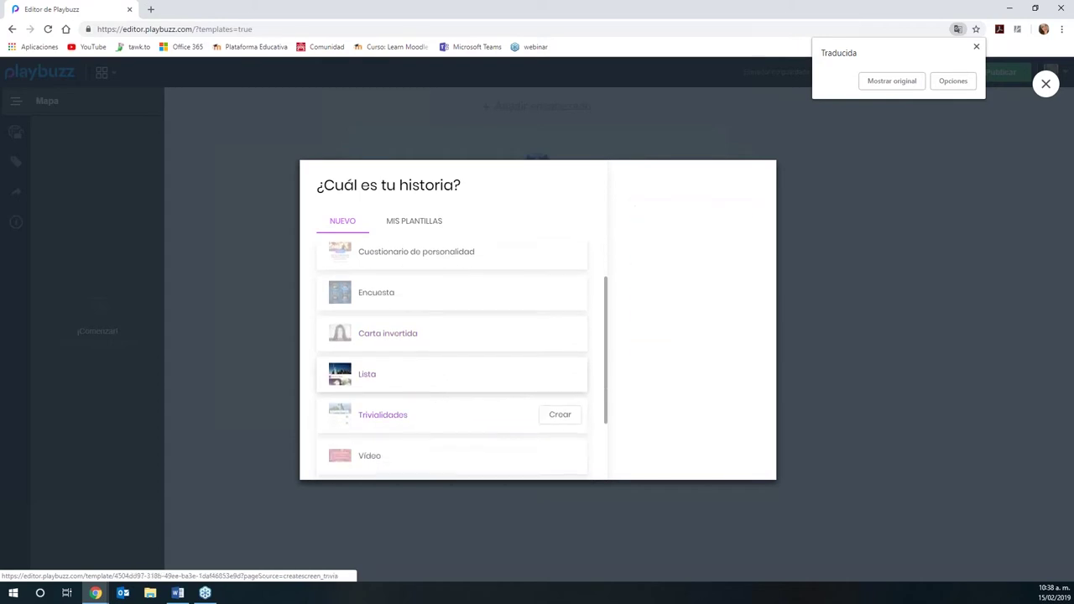
pyautogui.scroll(-2, 441, 422)
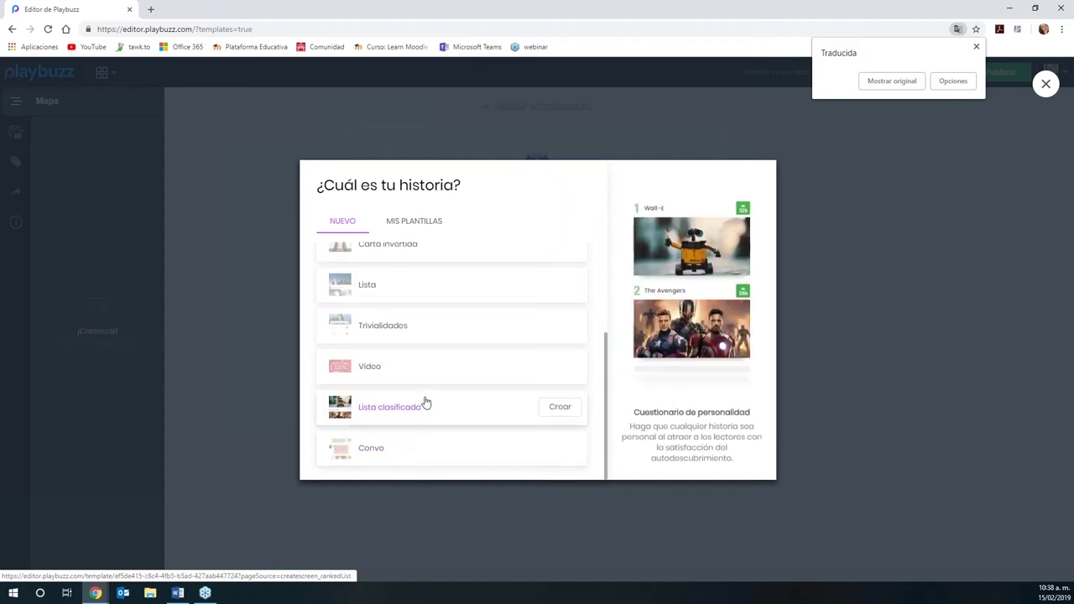
pyautogui.scroll(3, 455, 351)
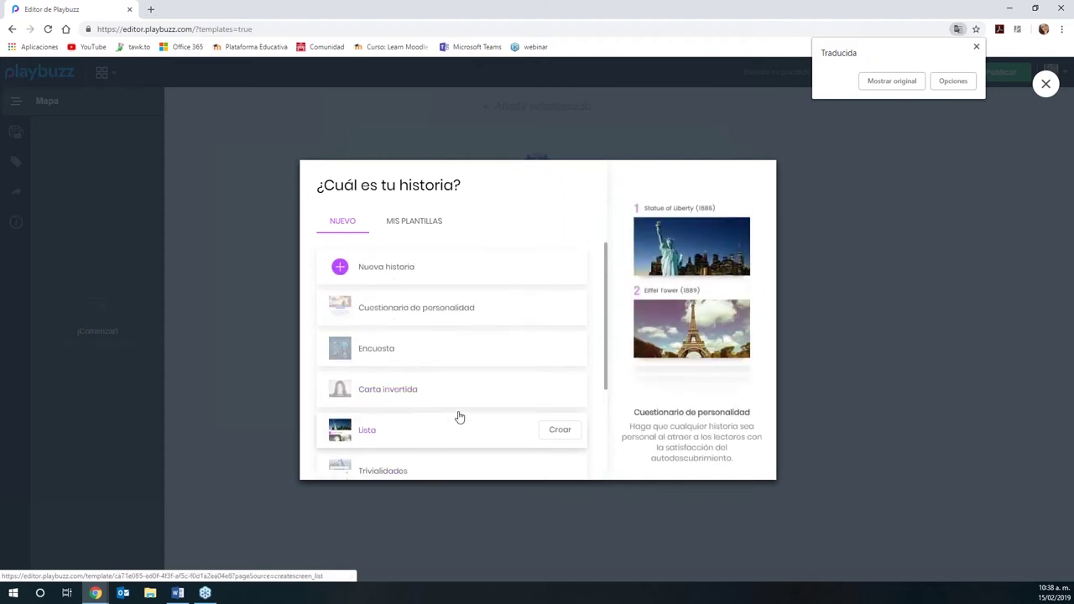
pyautogui.scroll(-3, 412, 348)
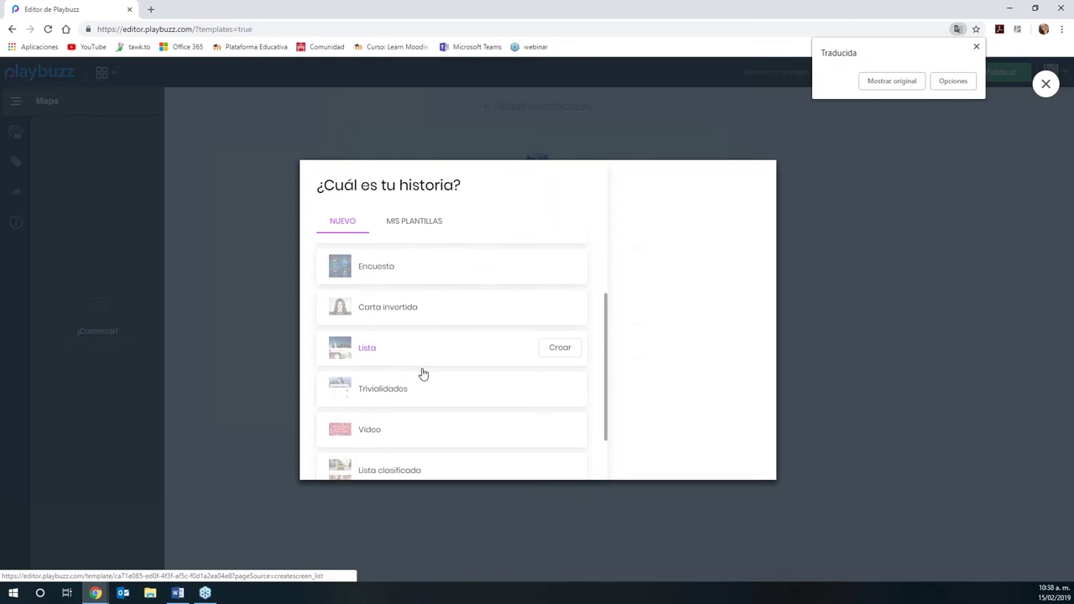
pyautogui.scroll(-1, 411, 414)
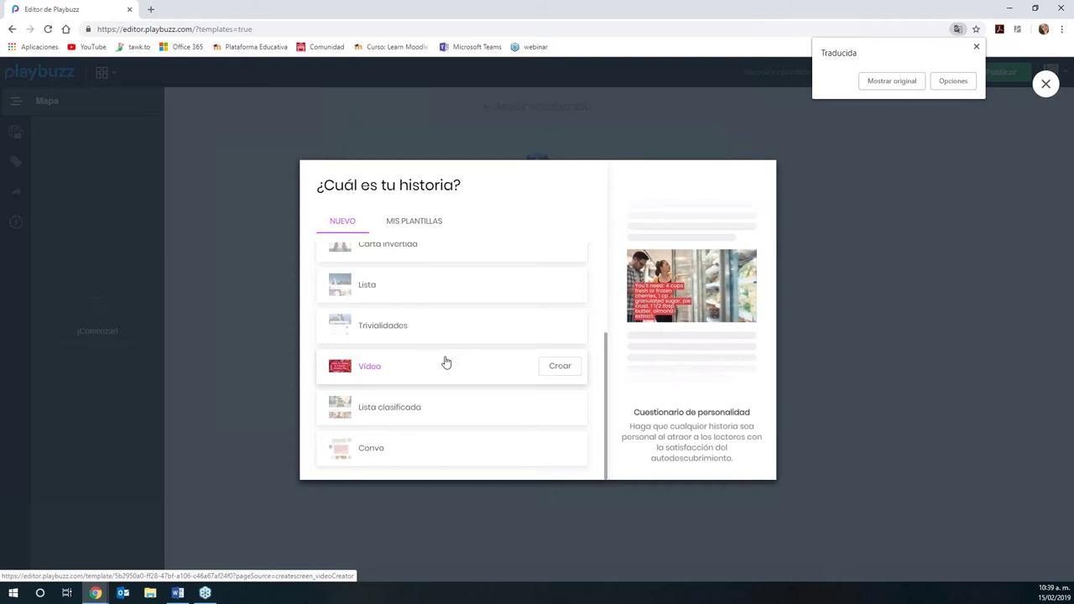
pyautogui.scroll(2, 431, 369)
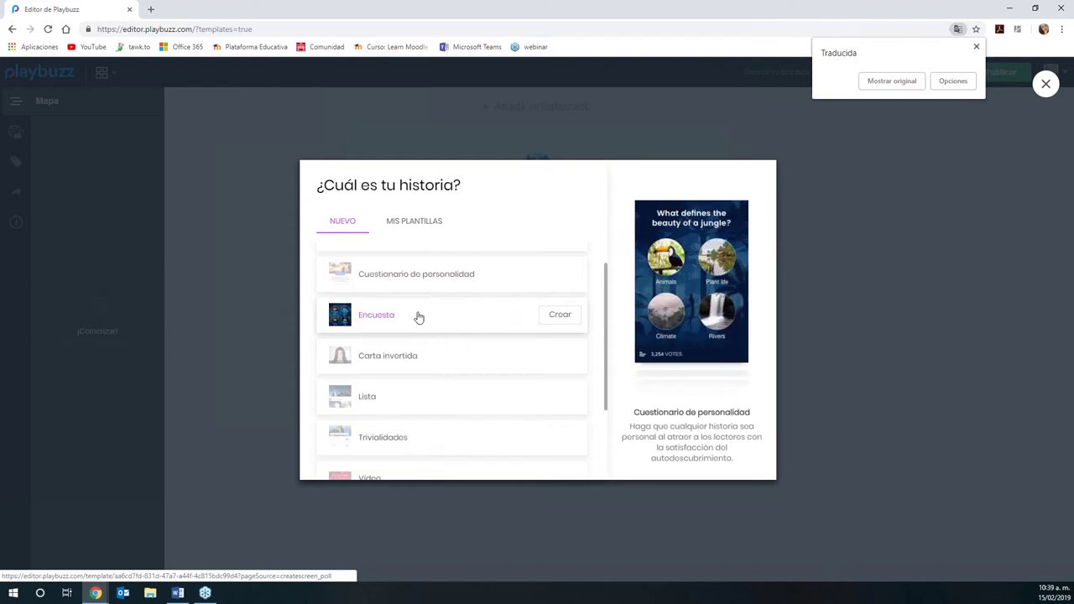
pyautogui.click(558, 315)
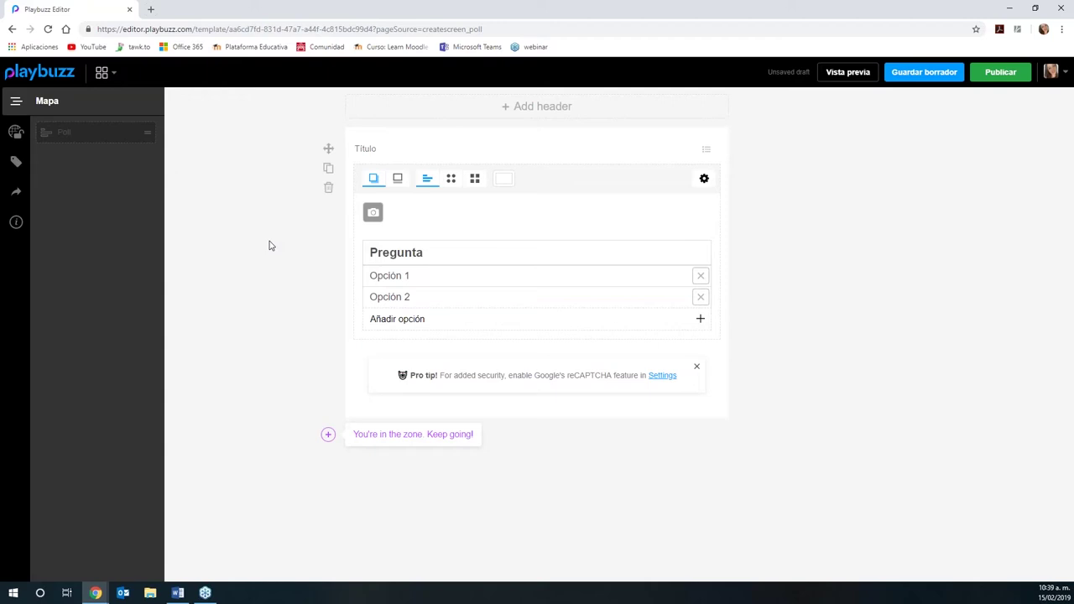
# Enter the poll title "¿A qué hora es mejor una sesión webinar?".
pyautogui.click(375, 151)
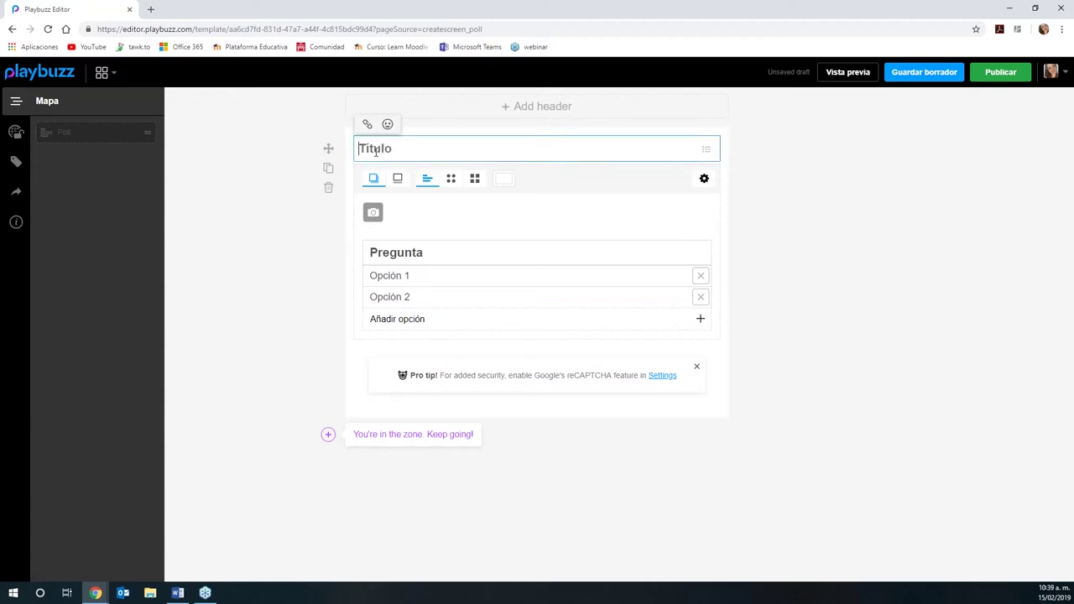
pyautogui.write('E')
pyautogui.press('BackSpace')
pyautogui.write('¿A qué hora es mejor una ')
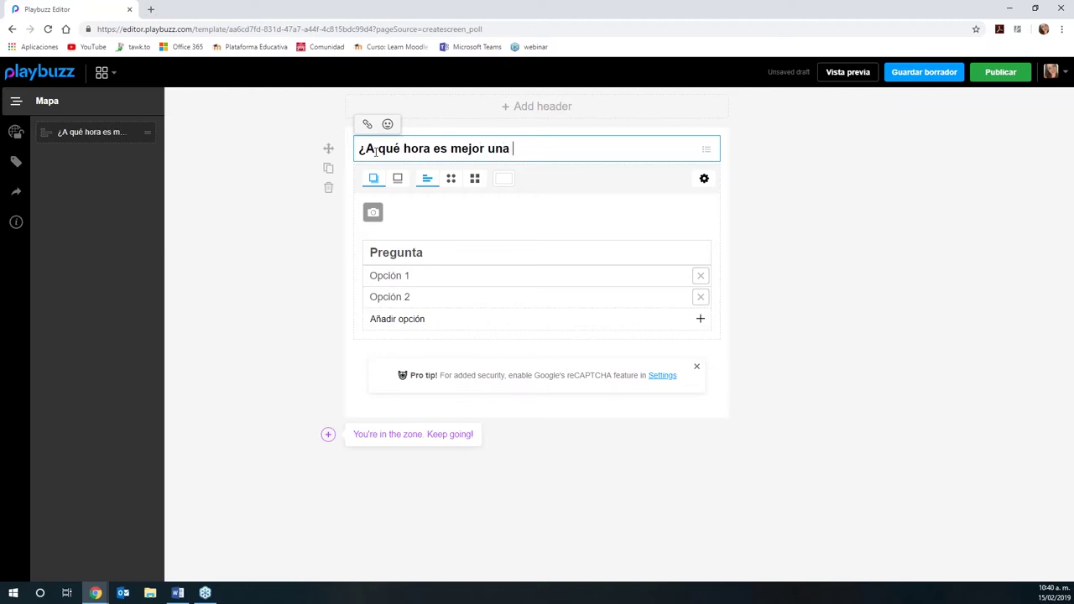
pyautogui.write('sesión webinar?')
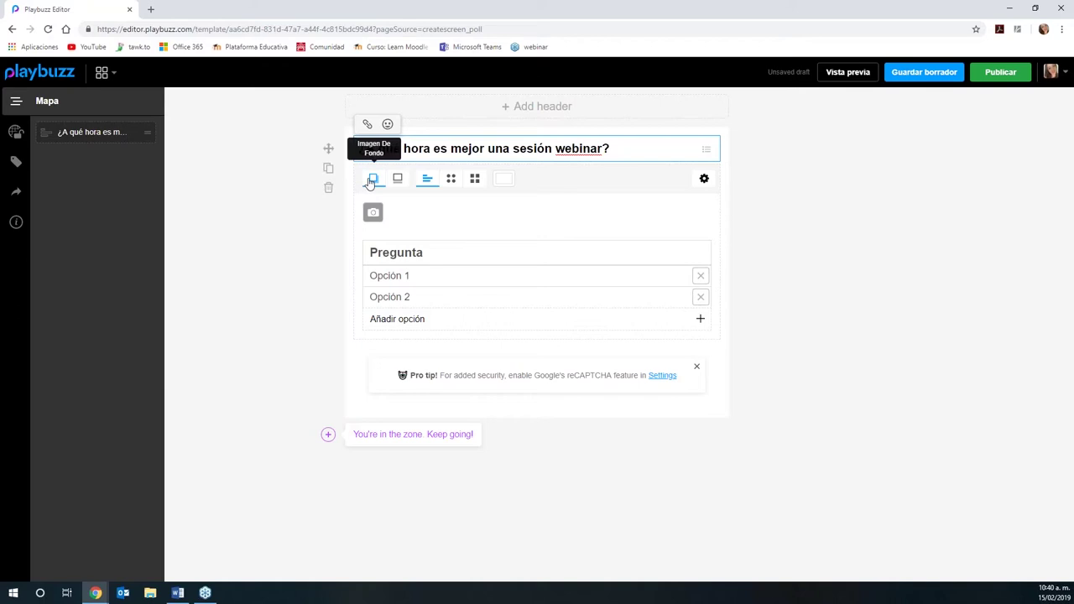
# Try the cover image layout for the poll and return to the background image layout.
pyautogui.click(370, 183)
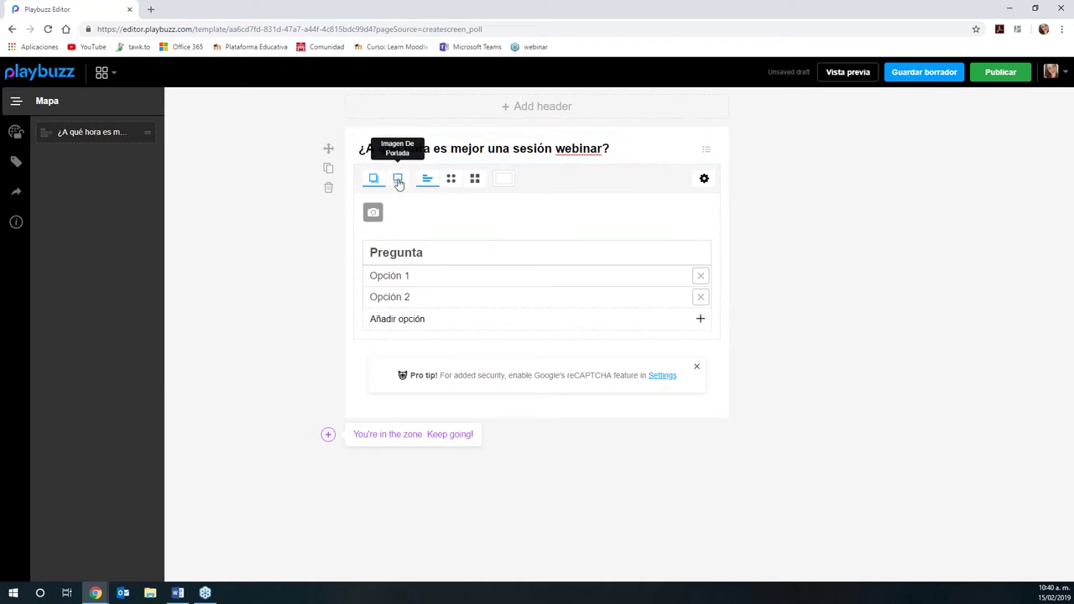
pyautogui.click(398, 182)
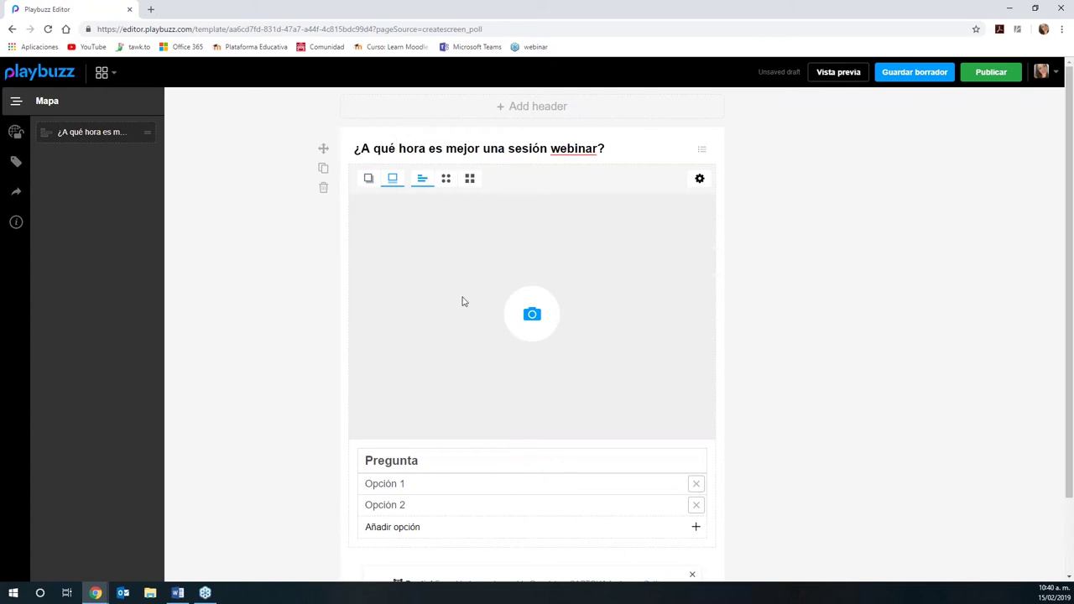
pyautogui.click(368, 179)
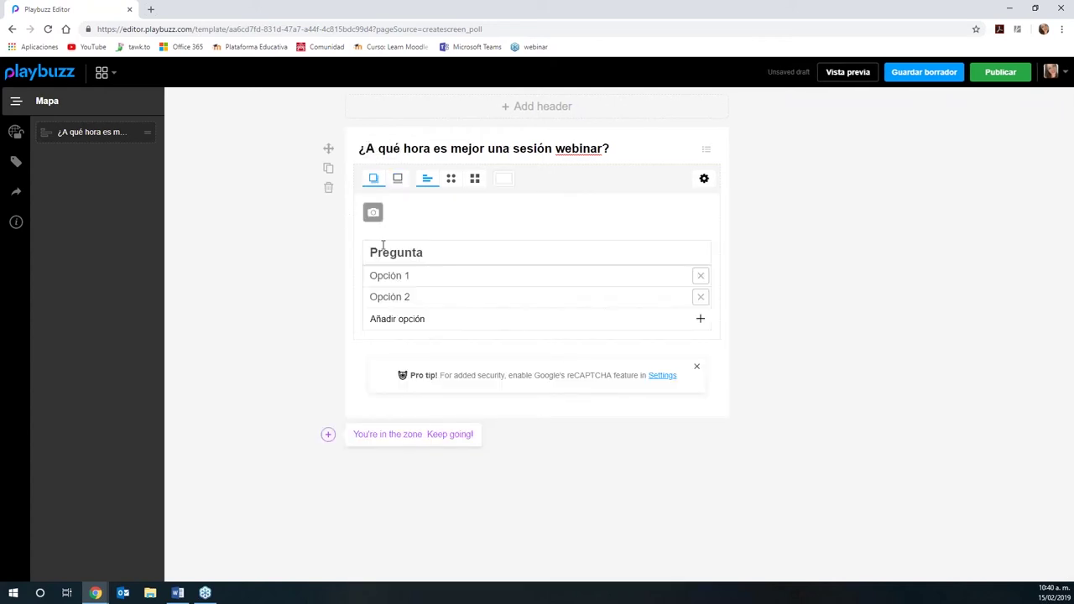
# Apply the circular results template and reuse the title "¿A qué hora es mejor una sesión webinar?" as the poll question.
pyautogui.click(451, 179)
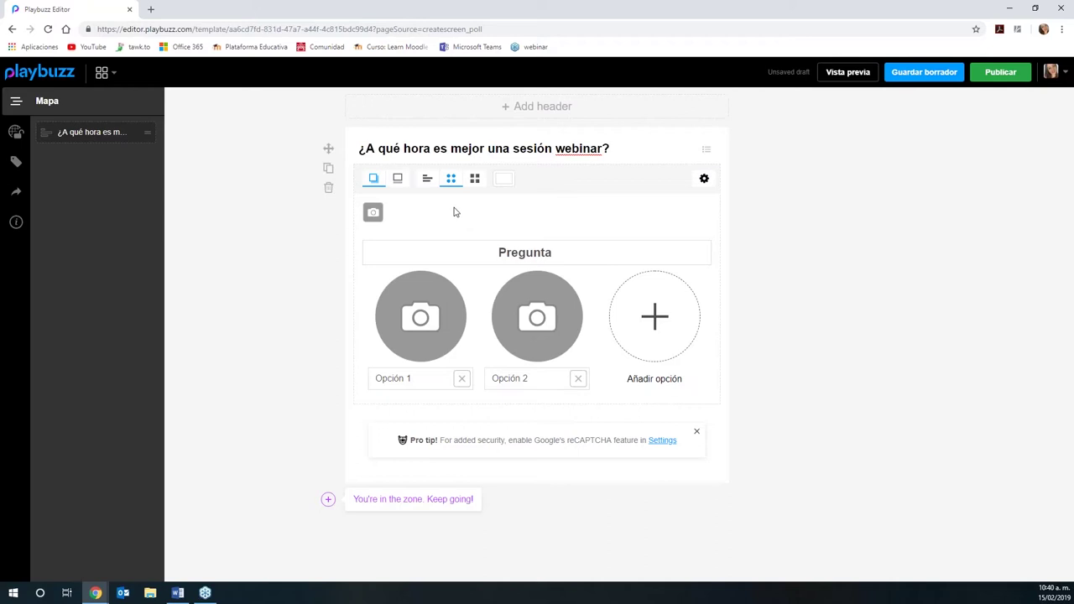
pyautogui.click(514, 256)
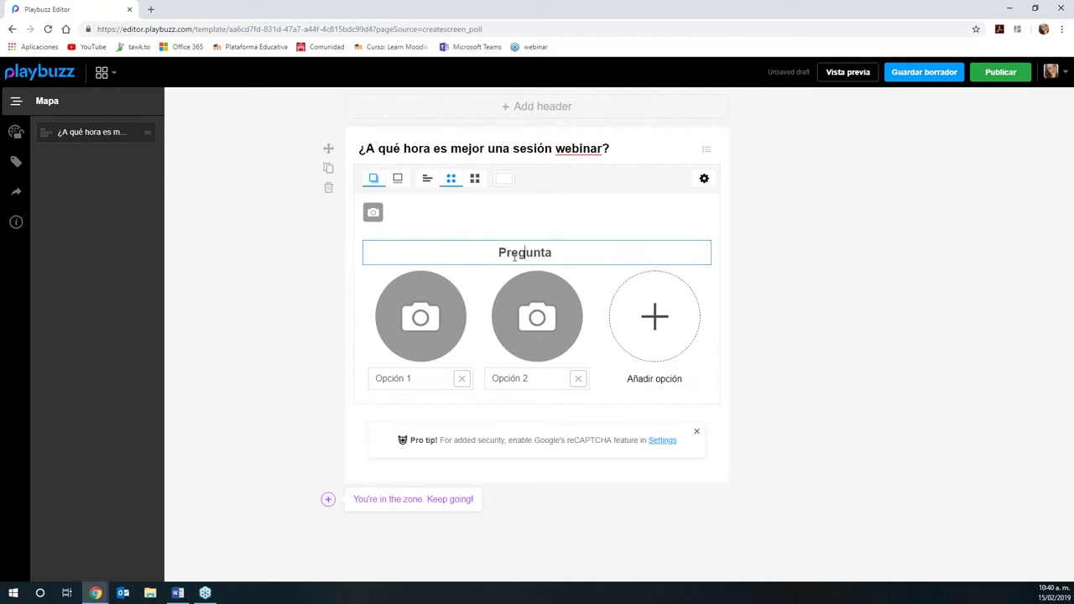
pyautogui.moveTo(619, 151); pyautogui.dragTo(340, 155)
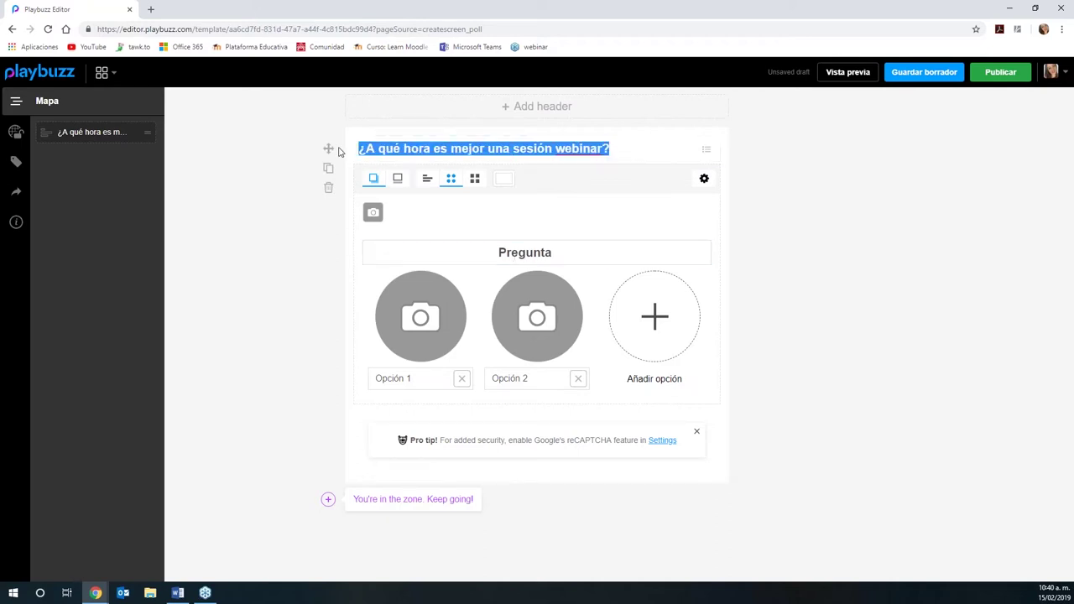
pyautogui.write('¿A qué hora es mejor una sesión webinar?')
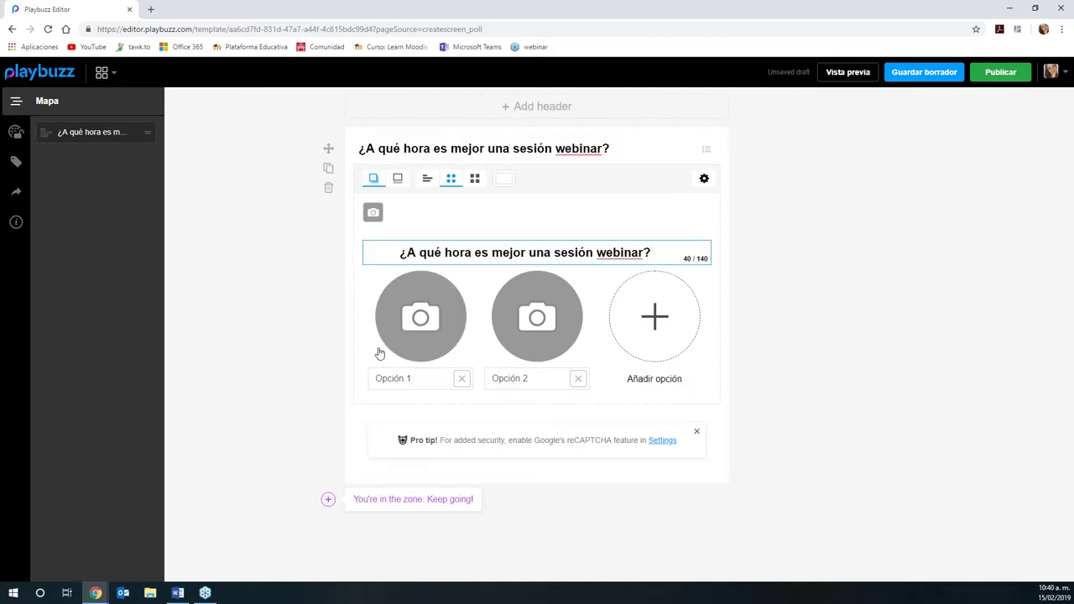
# Enter the poll options 10:00 am, 11:00 am and 12:00 pm in the classic results template and switch to the circular one.
pyautogui.click(427, 179)
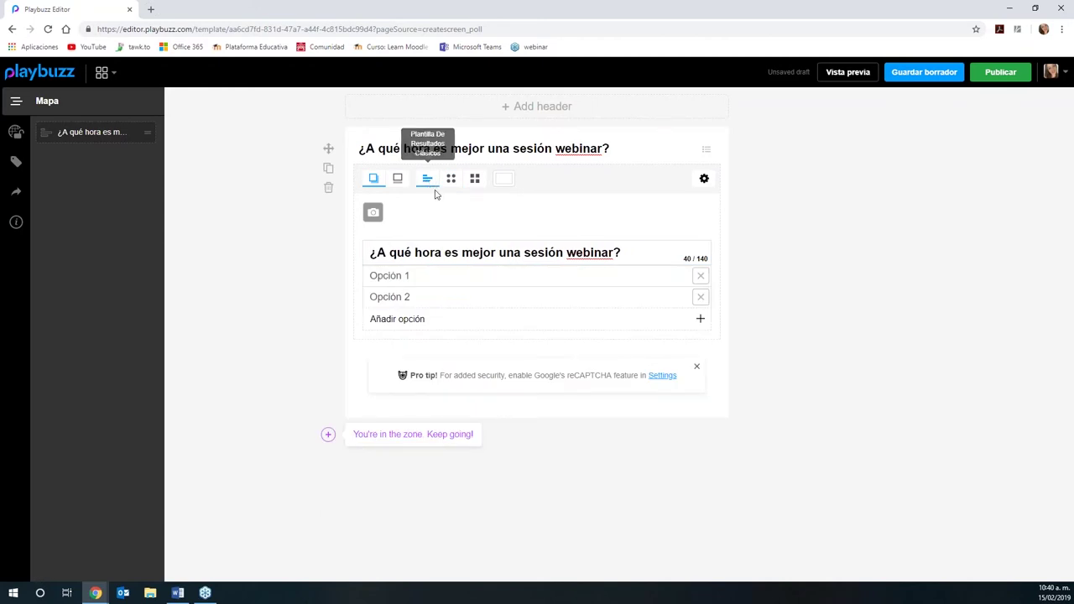
pyautogui.click(402, 279)
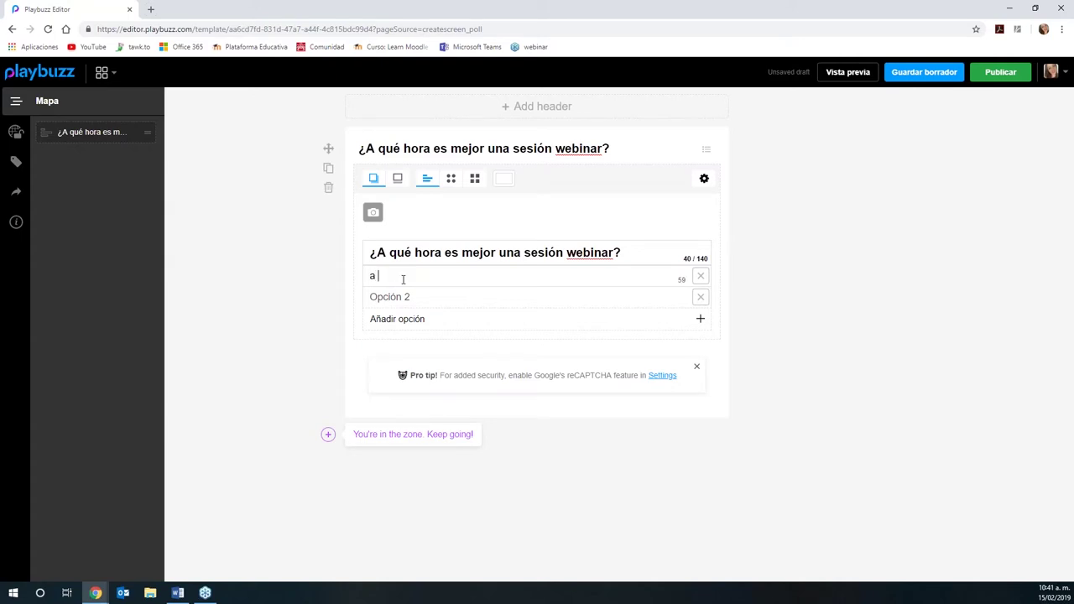
pyautogui.write('10:00 am')
pyautogui.press('Tab')
pyautogui.write('11:00 am')
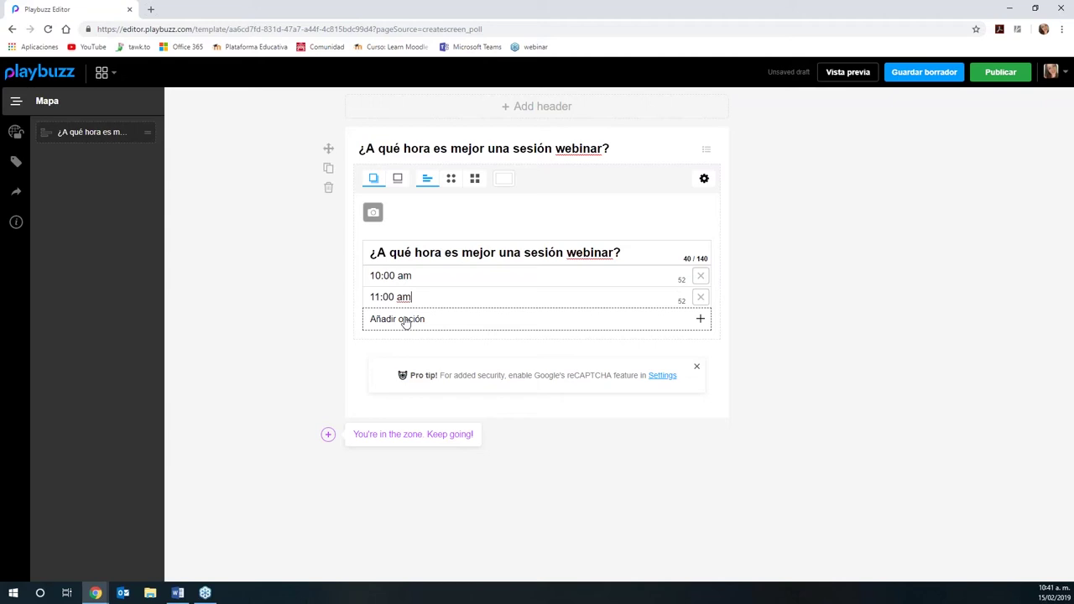
pyautogui.click(405, 322)
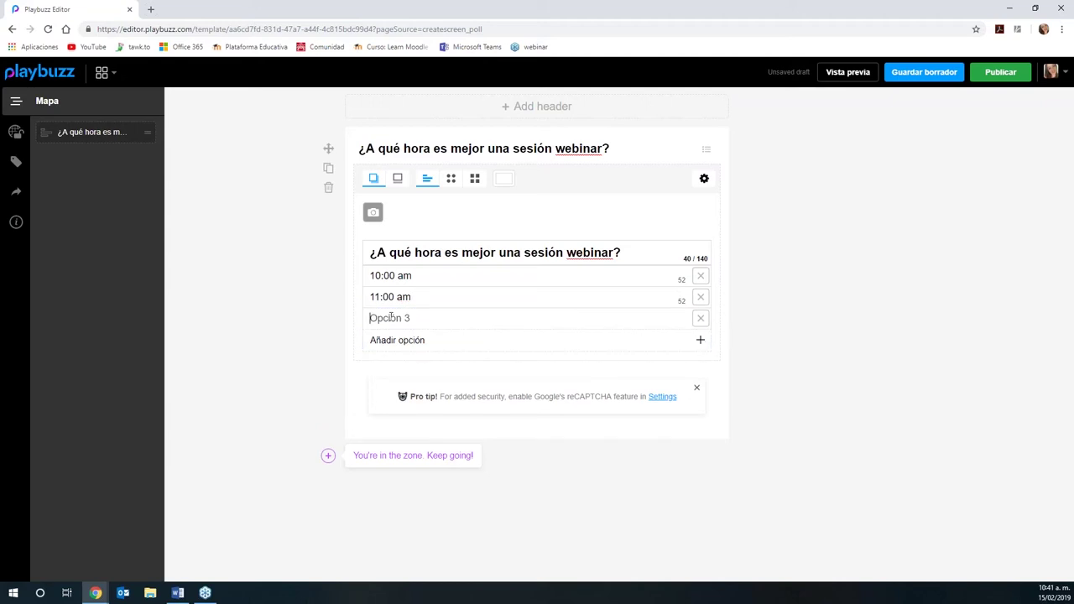
pyautogui.write('12:00 pm')
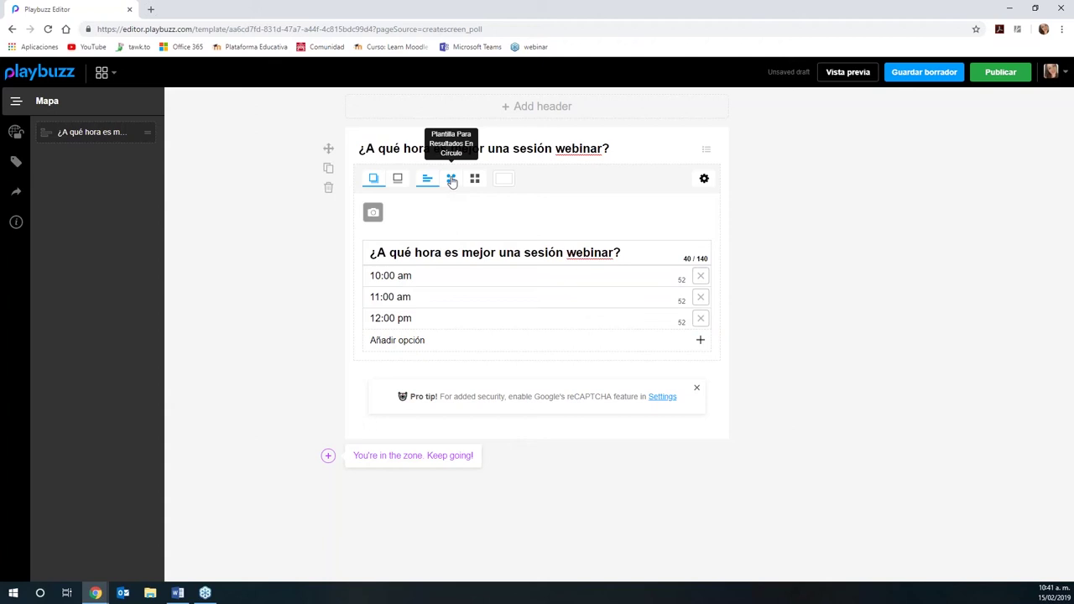
pyautogui.click(452, 184)
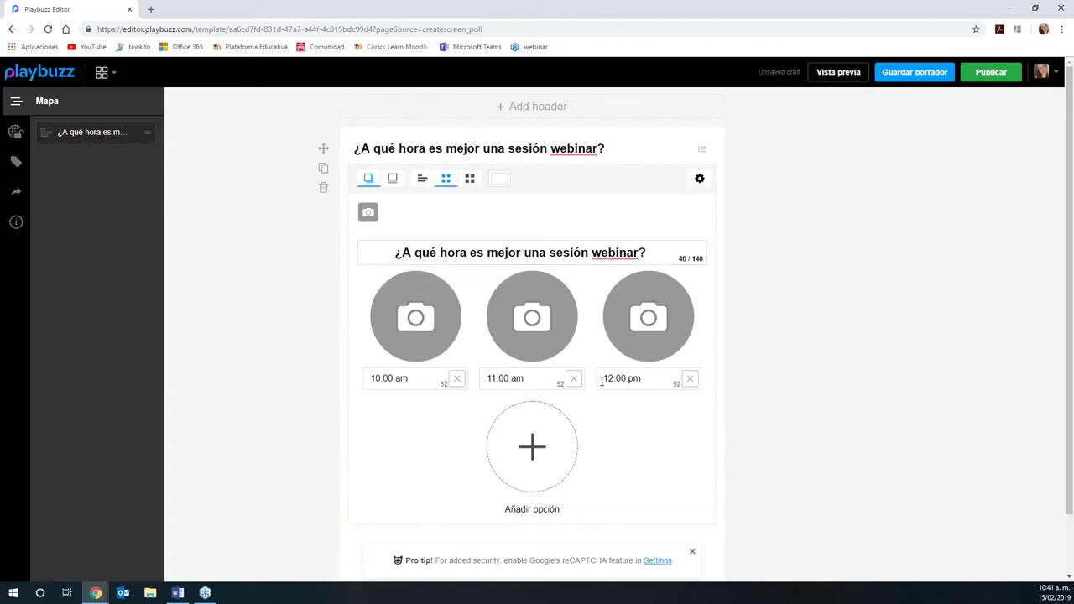
# Search Getty Images for "reloj" and set the black-framed wall clock with a red second hand as the 10:00 am option's image.
pyautogui.click(437, 330)
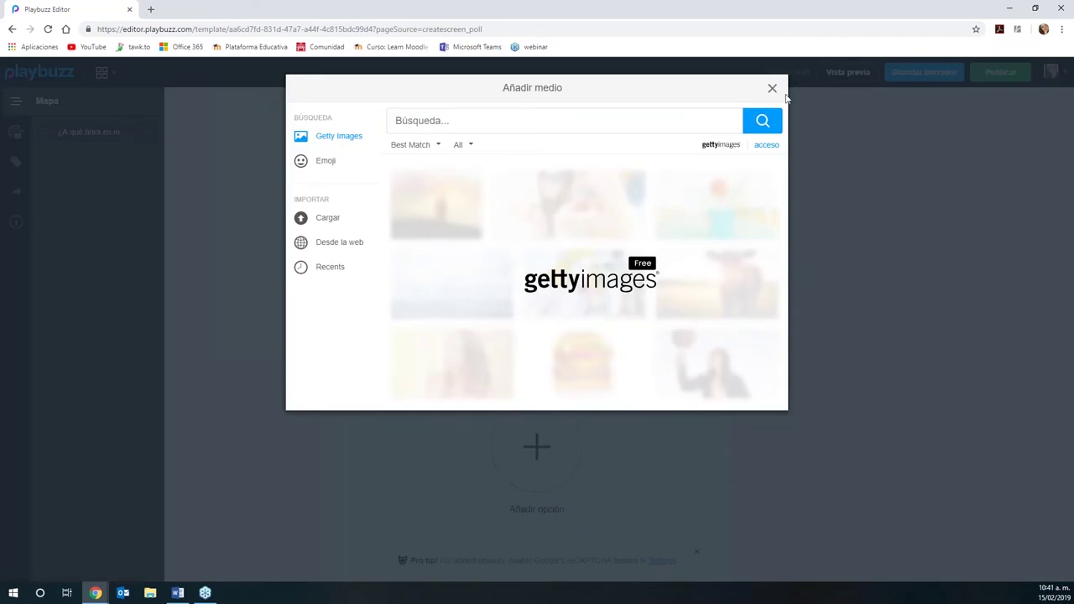
pyautogui.click(772, 88)
pyautogui.click(417, 318)
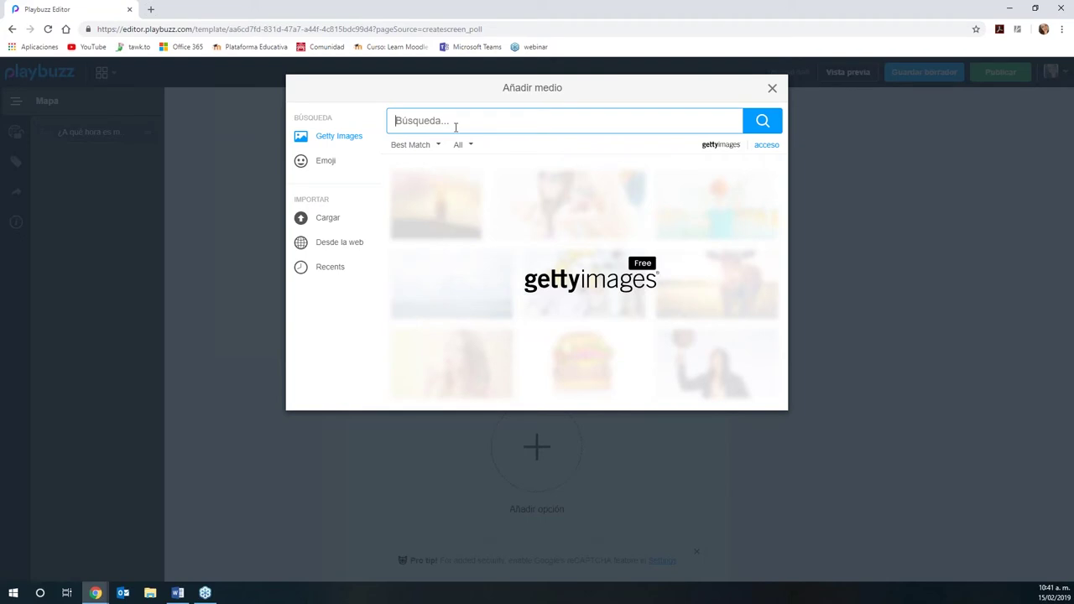
pyautogui.write('reloj')
pyautogui.press('Return')
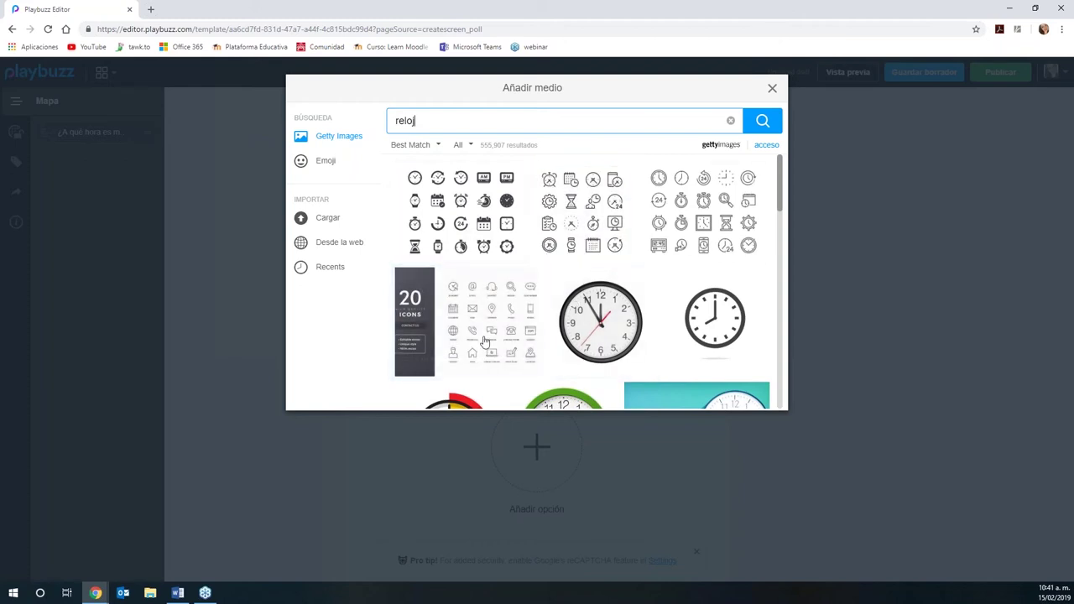
pyautogui.scroll(-1, 540, 244)
pyautogui.scroll(-1, 539, 244)
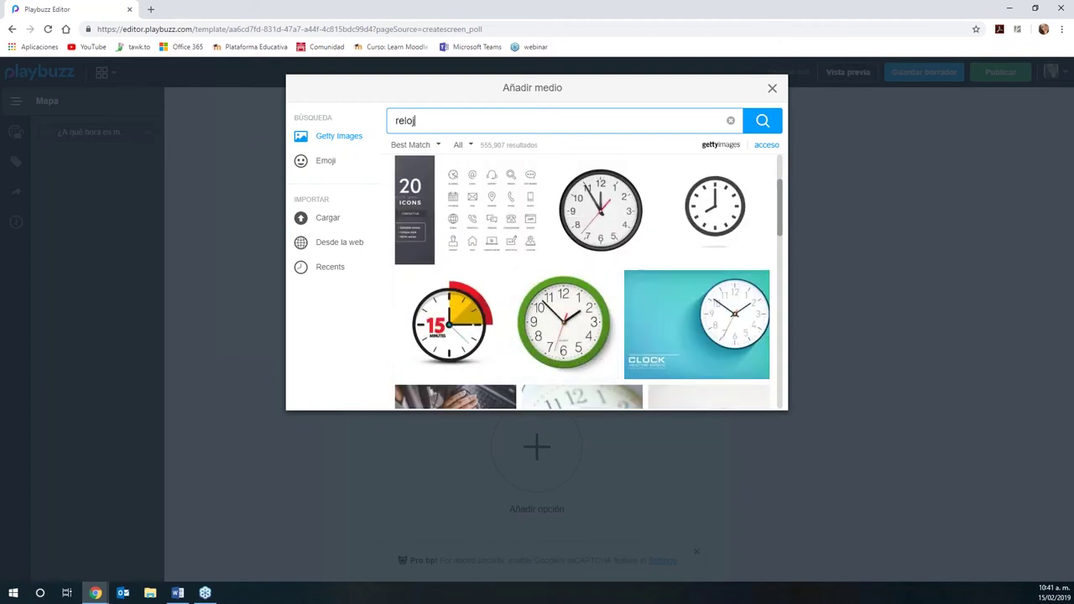
pyautogui.click(606, 206)
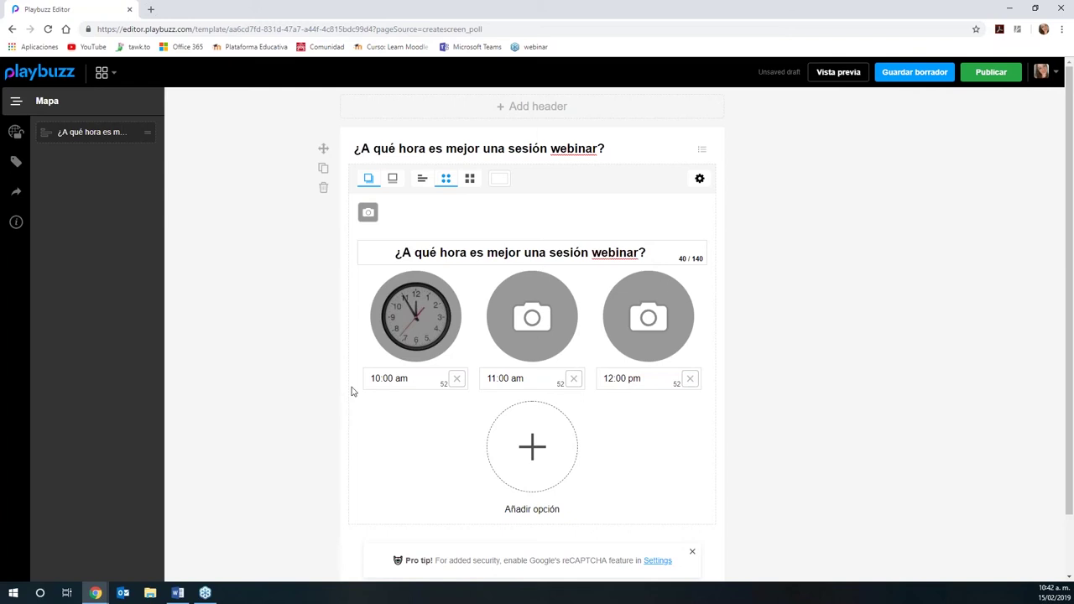
# Search for "reloj" images and assign the green-framed clock to the 11:00 am option and the 15-minute clock to 12:00 pm.
pyautogui.click(367, 212)
pyautogui.write('reloj')
pyautogui.press('Return')
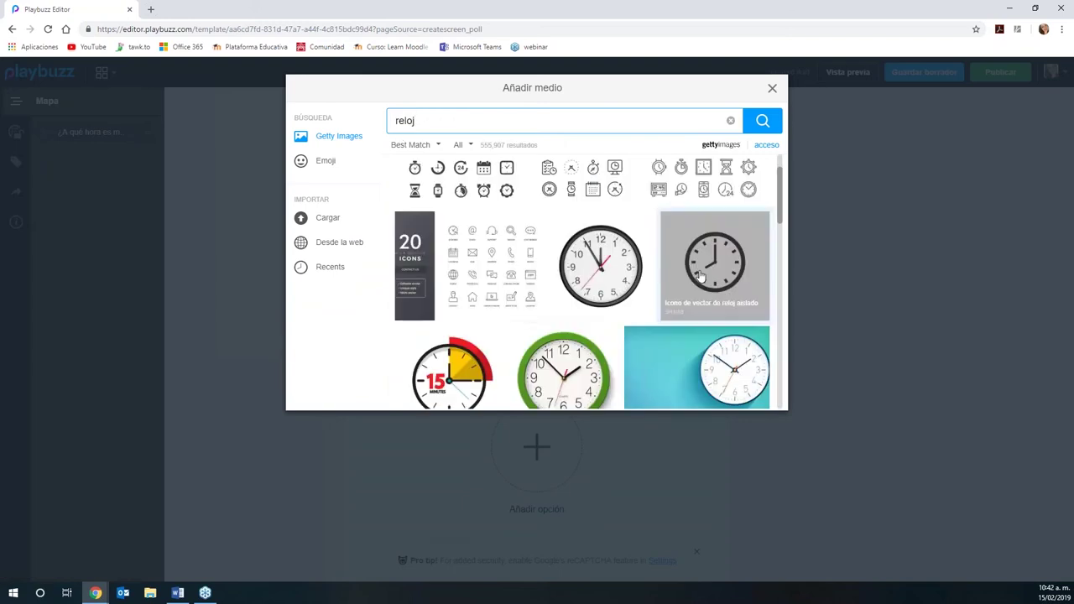
pyautogui.click(562, 339)
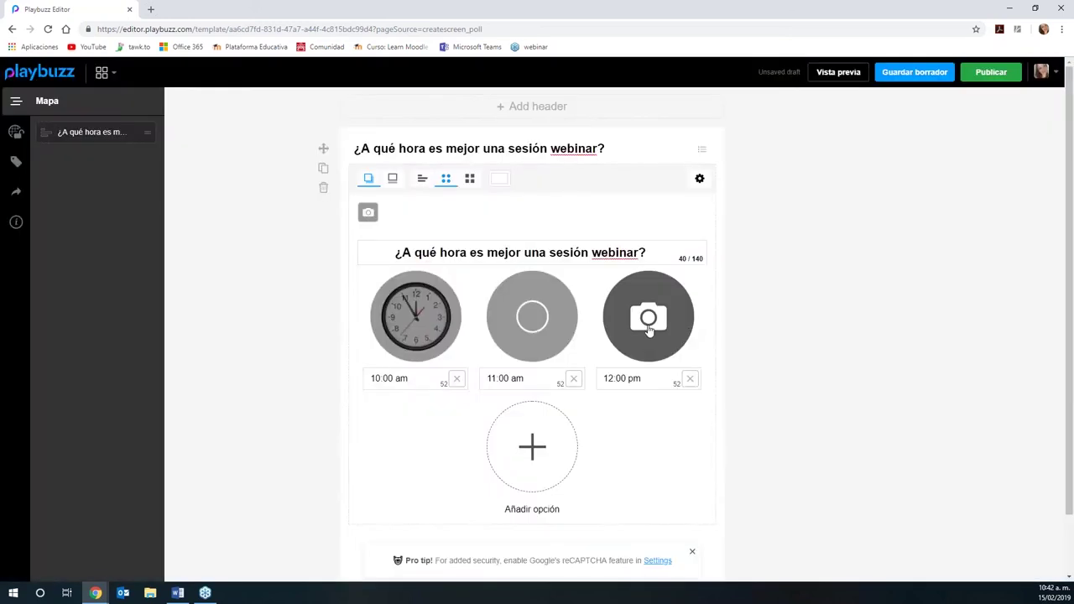
pyautogui.click(651, 332)
pyautogui.click(306, 477)
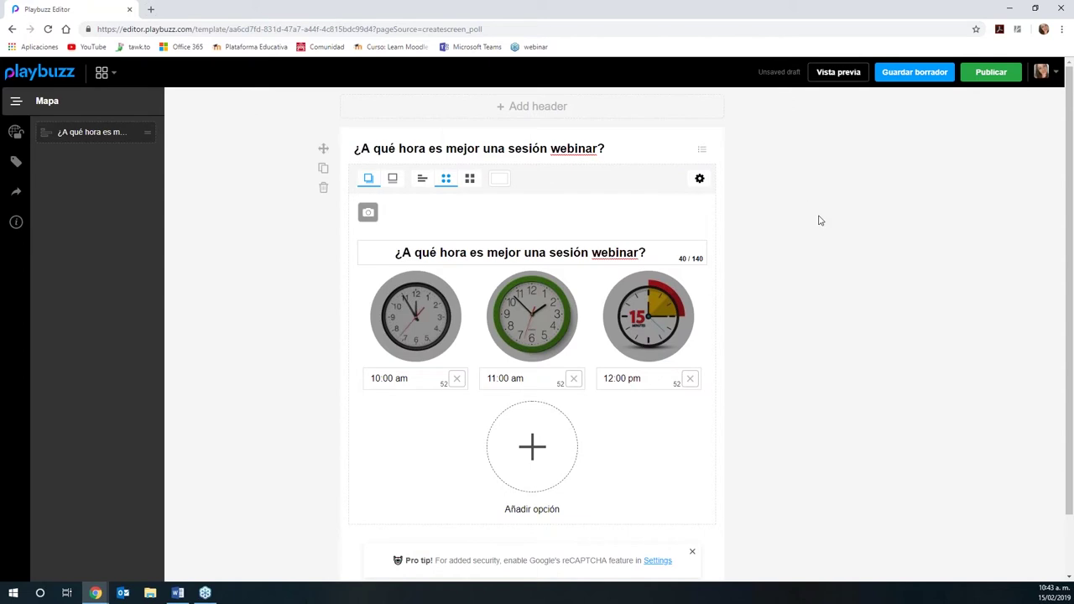
# Preview the poll in the desktop, tablet and mobile views and return to the editor.
pyautogui.click(829, 74)
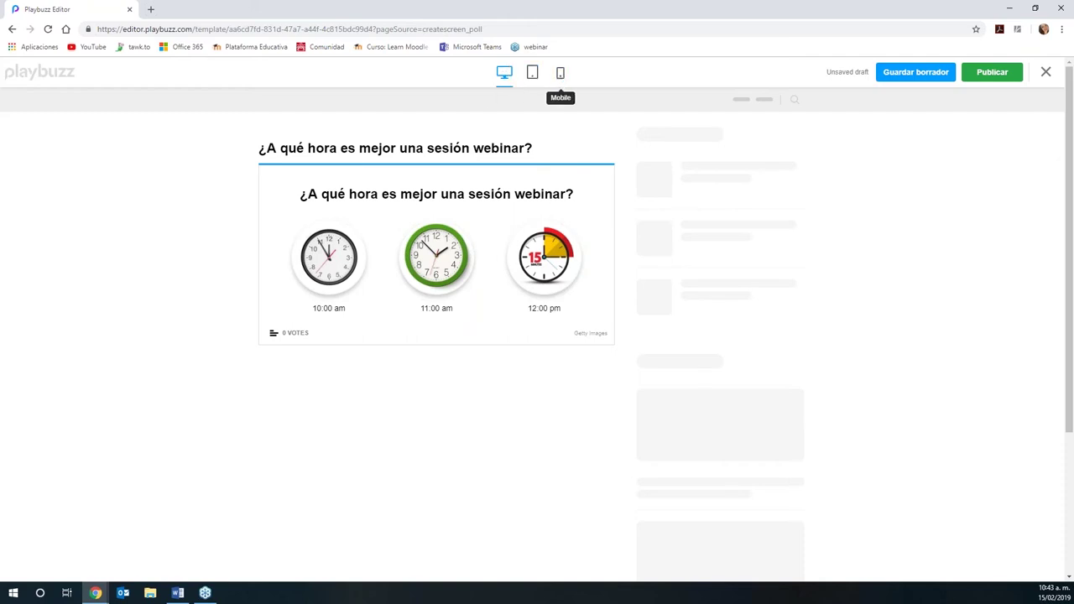
pyautogui.click(531, 75)
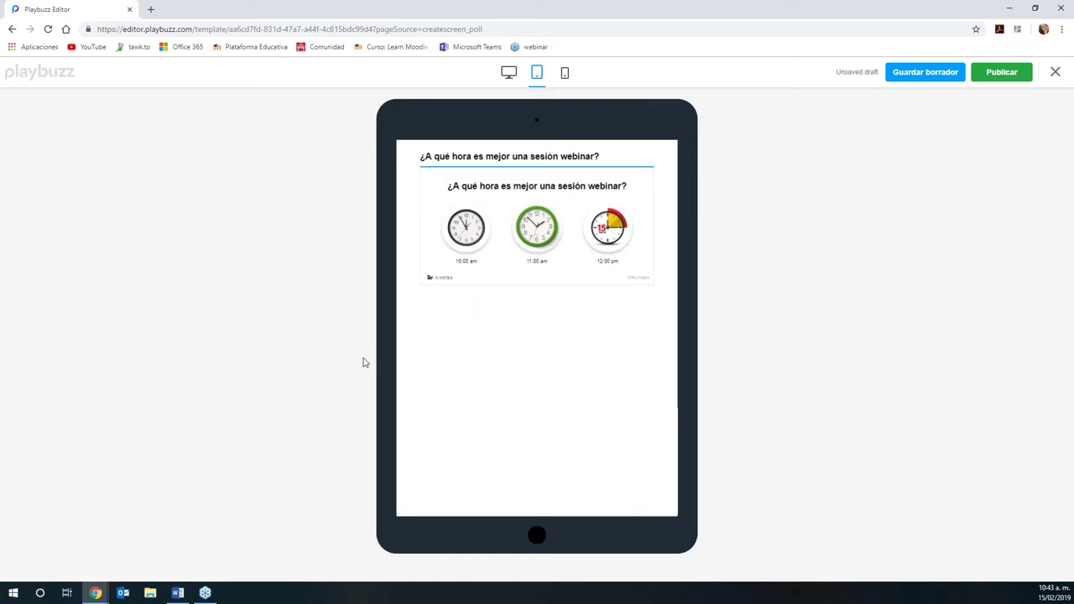
pyautogui.click(565, 73)
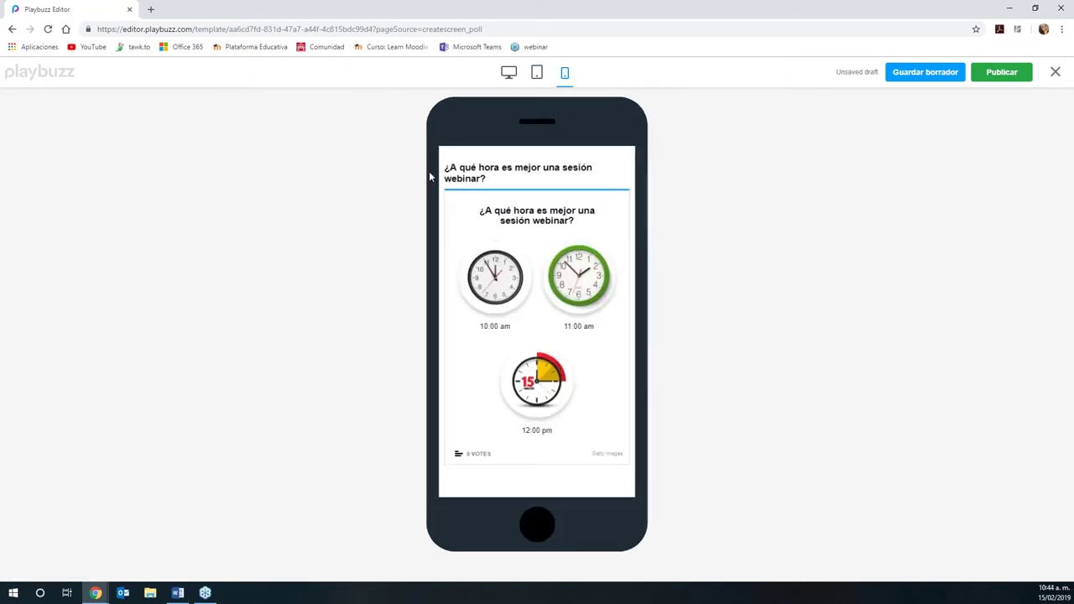
pyautogui.press('Escape')
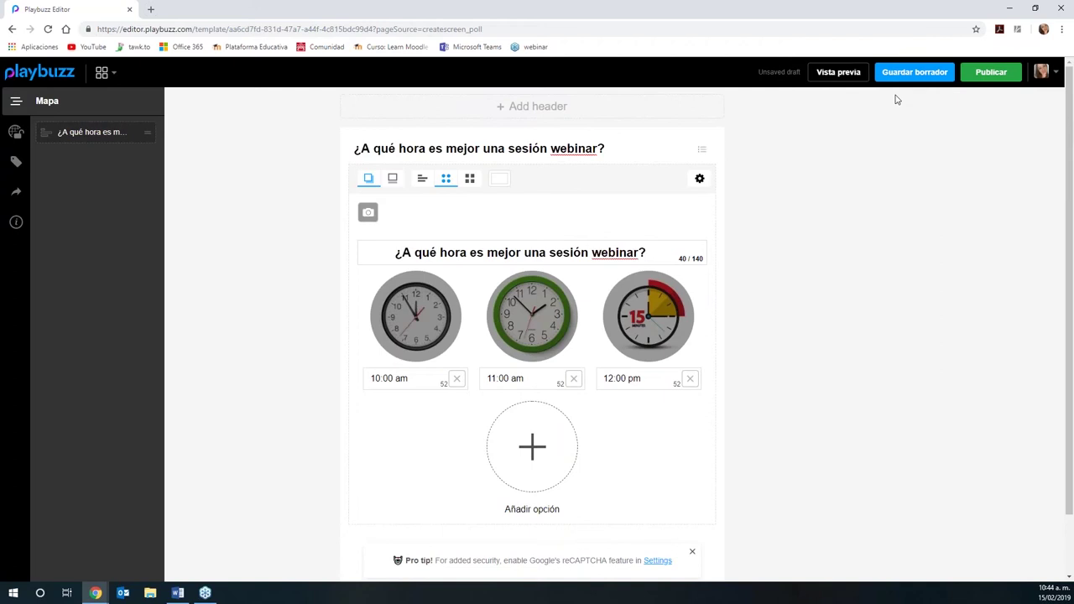
# Save the poll as a draft, publish it labelled as Spanish and dismiss the embed dialog.
pyautogui.click(911, 75)
pyautogui.moveTo(645, 288)
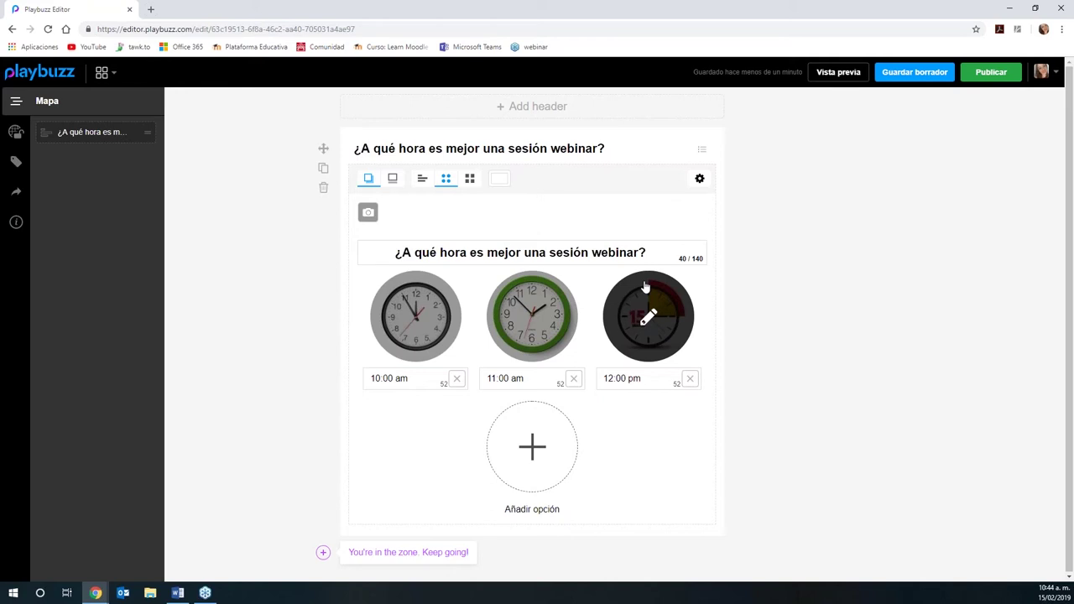
pyautogui.click(971, 74)
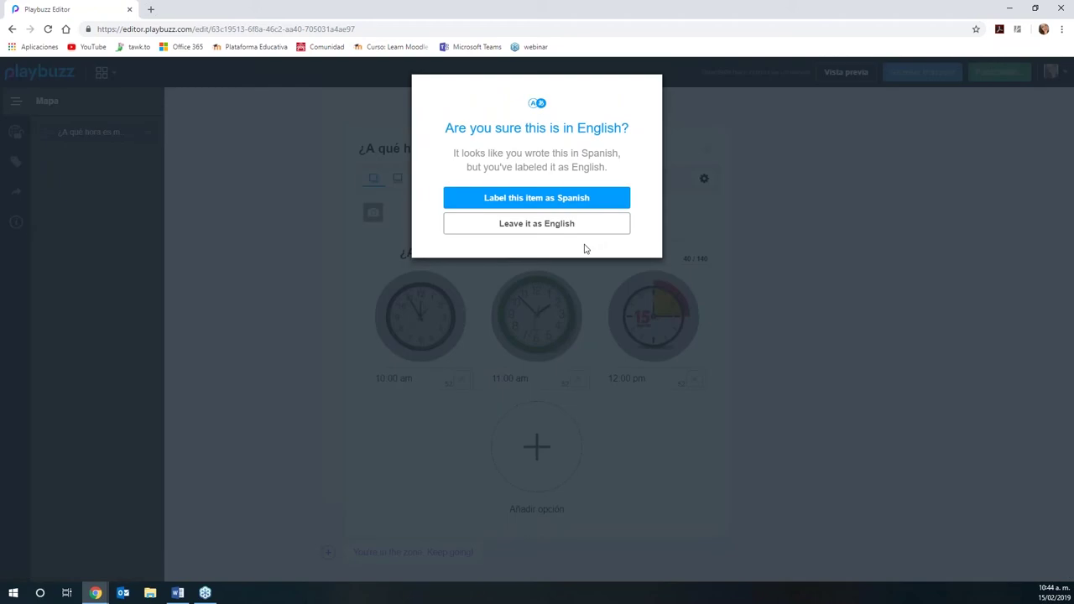
pyautogui.click(571, 202)
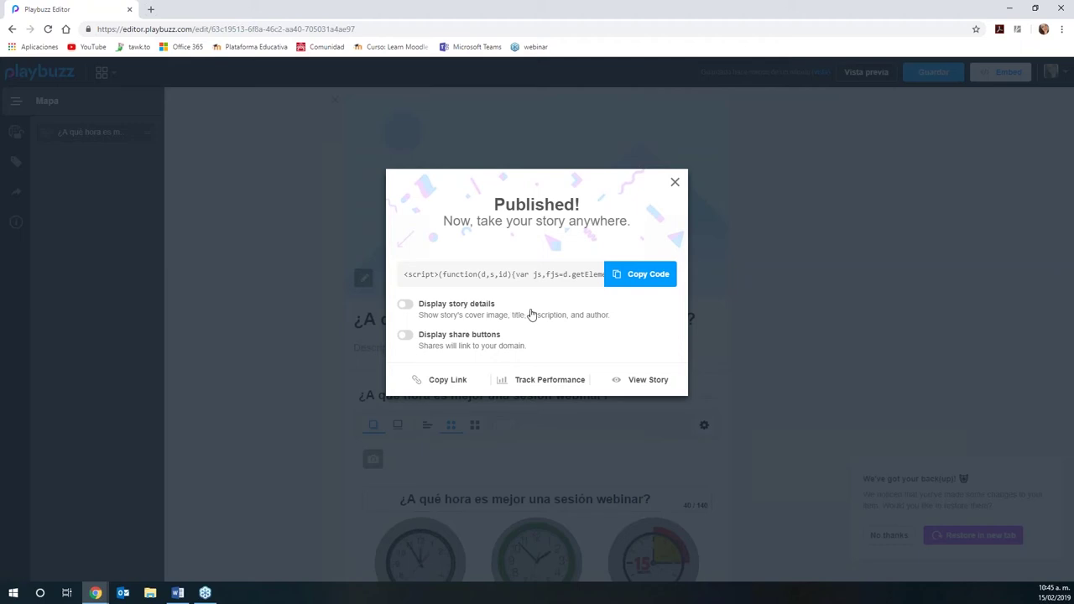
pyautogui.click(674, 184)
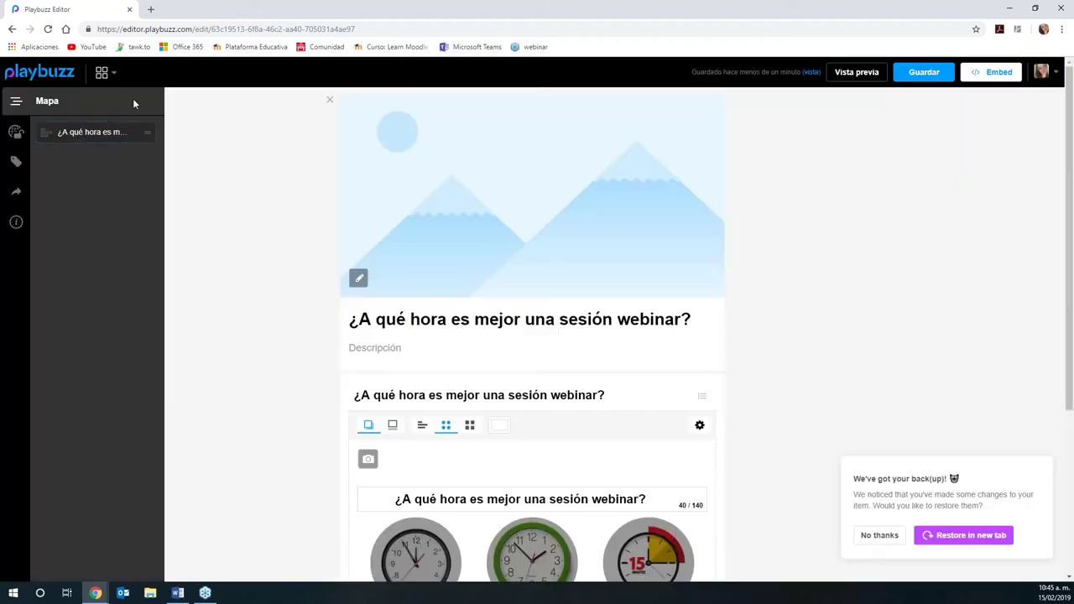
# Return to the Playbuzz home page and create a new story from the Video Creator template.
pyautogui.click(39, 71)
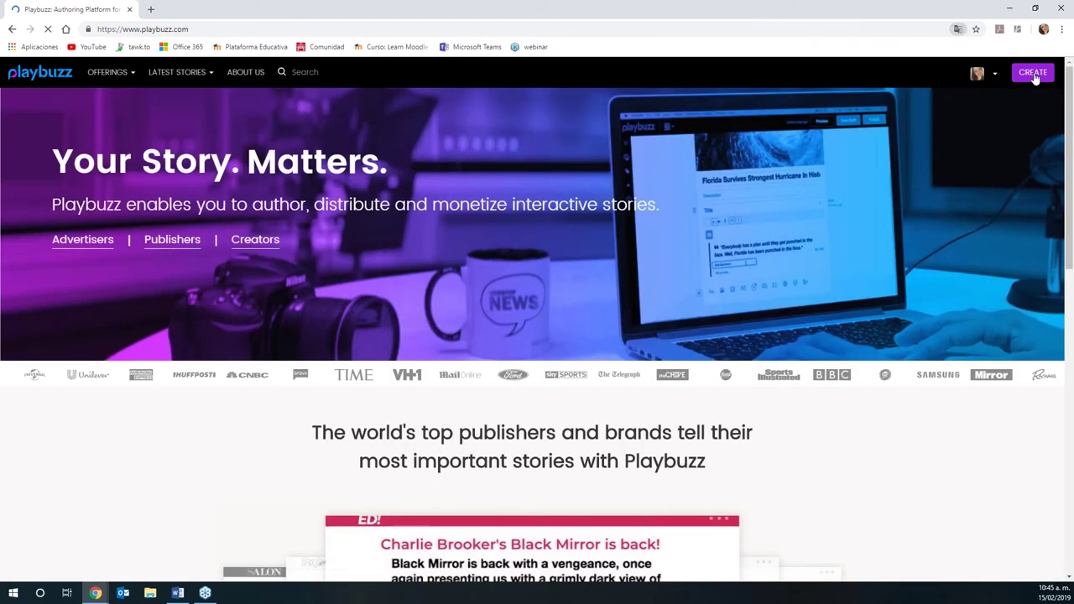
pyautogui.click(1034, 74)
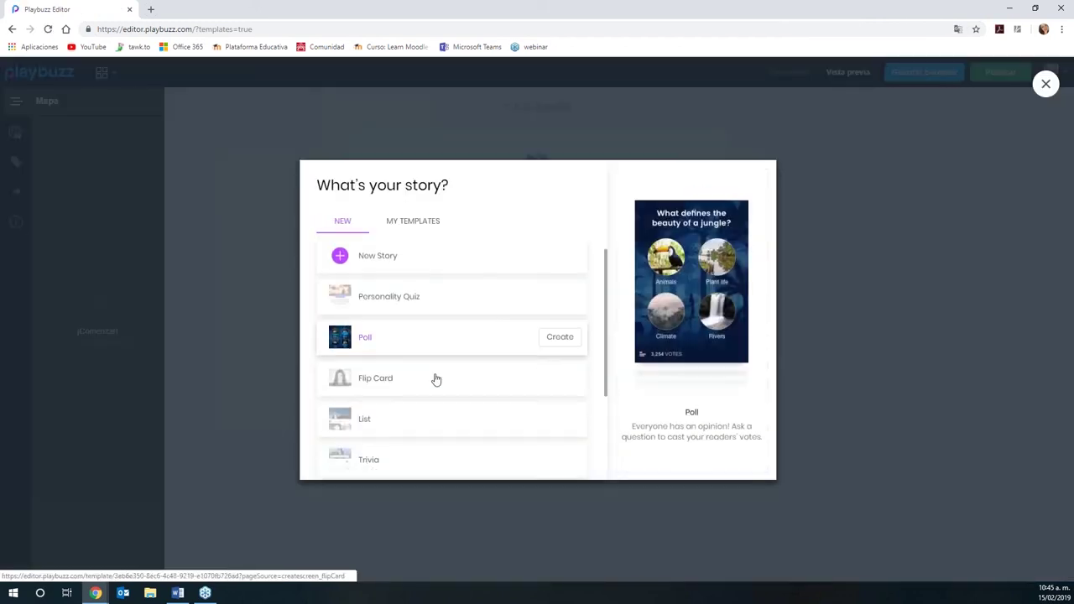
pyautogui.scroll(-3, 433, 377)
pyautogui.click(401, 417)
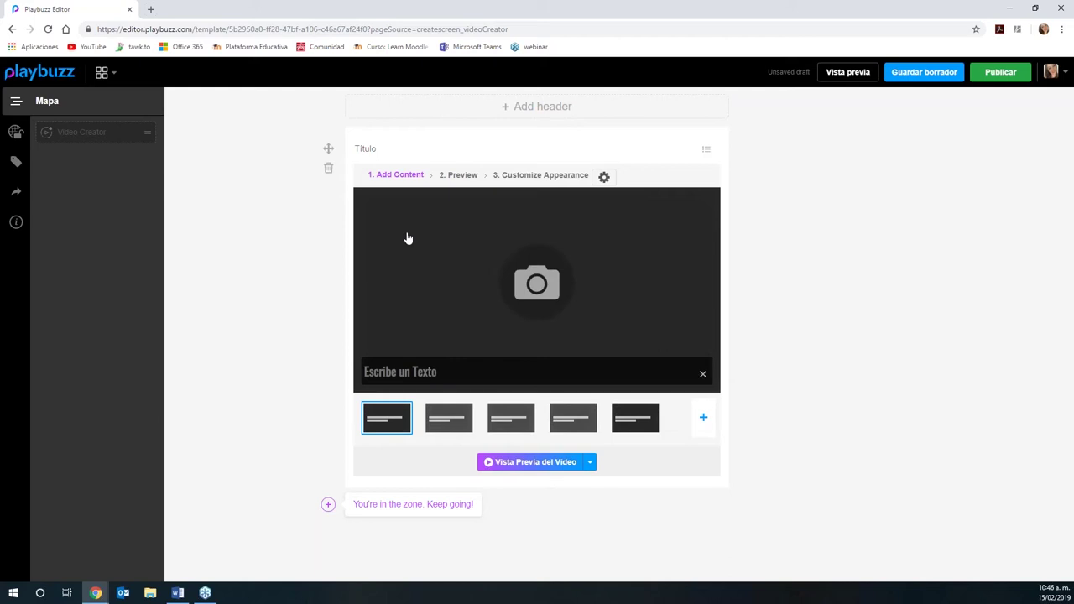
# Search Getty Images for "mar" and add the photo of the turtle on the beach to the first video slide.
pyautogui.click(528, 284)
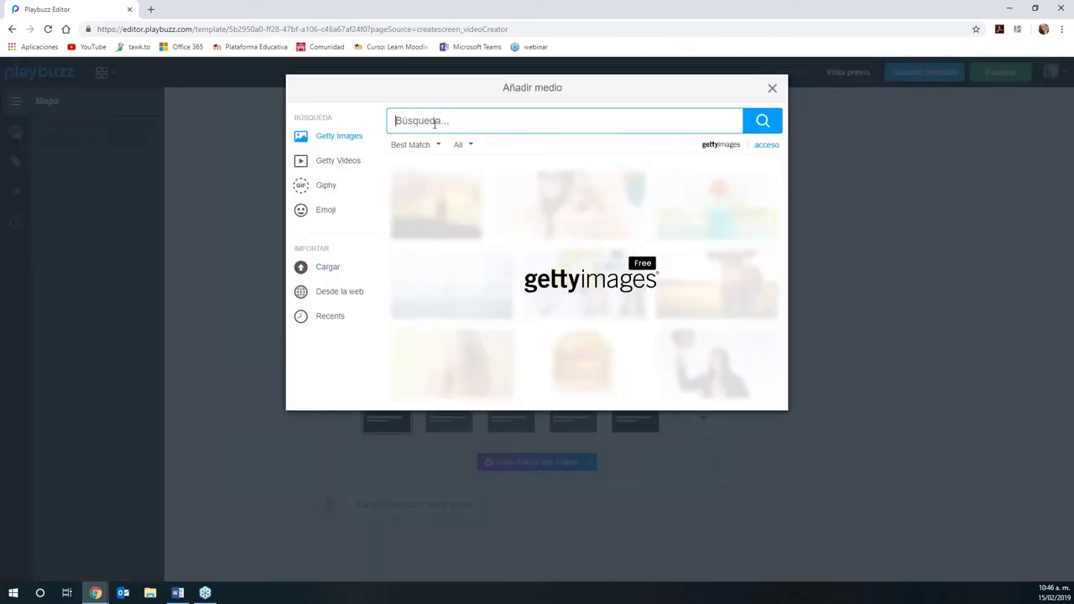
pyautogui.write('mar')
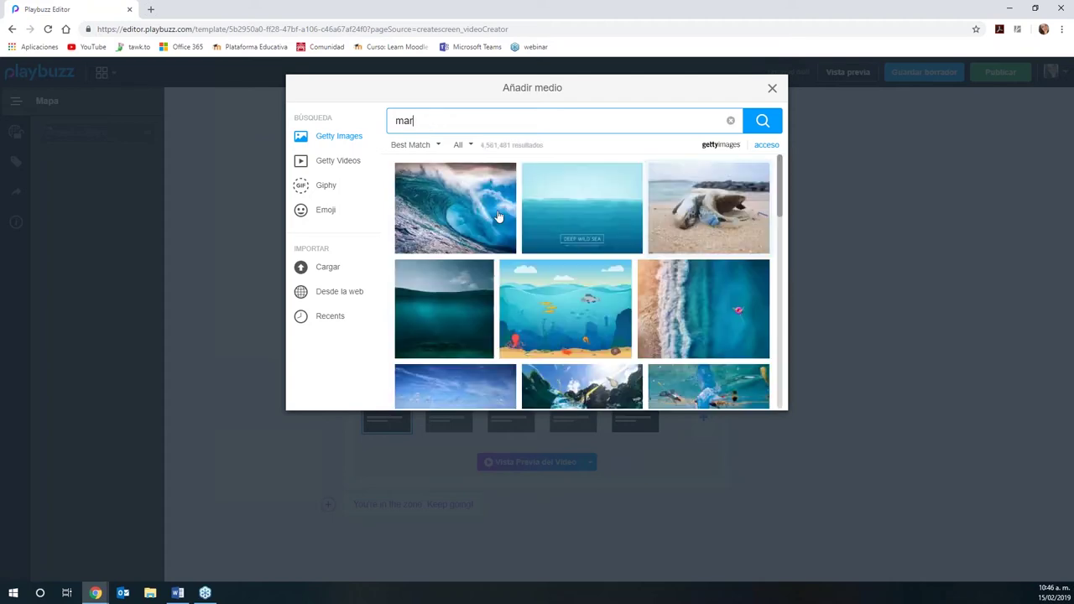
pyautogui.click(705, 205)
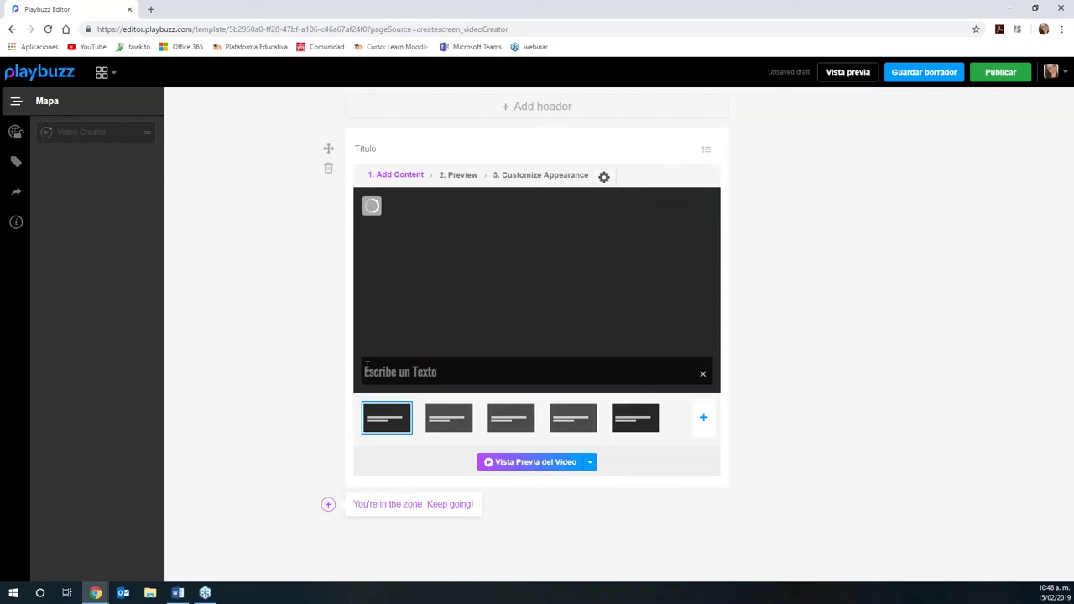
# Title the video "Contaminación en los mares" and caption the first slide "La contaminación se ha incrementado en los últimos años".
pyautogui.click(382, 147)
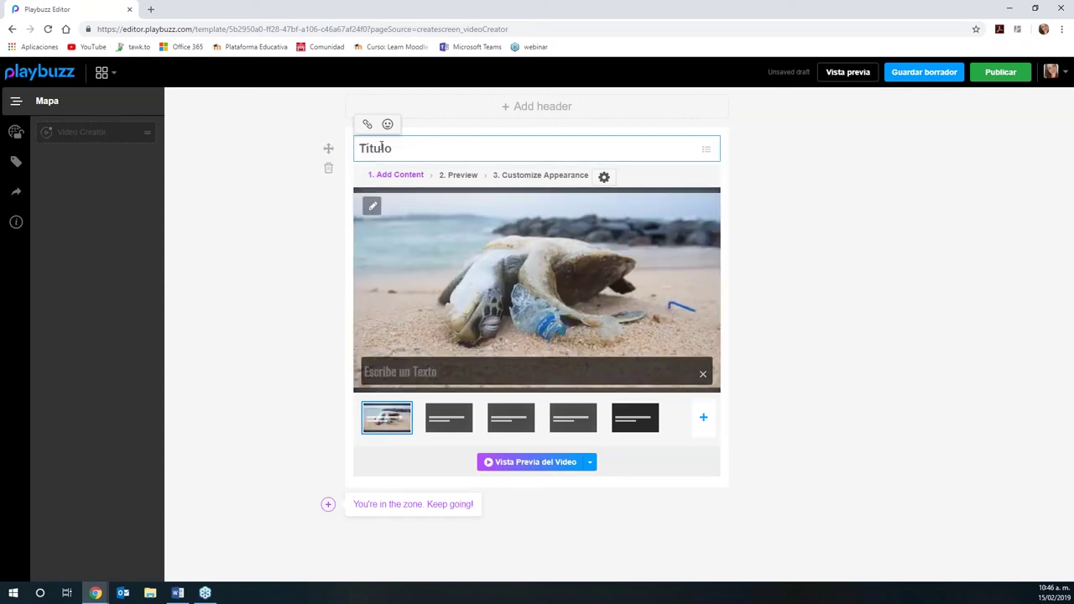
pyautogui.write('Contaminación en los mares')
pyautogui.click(408, 370)
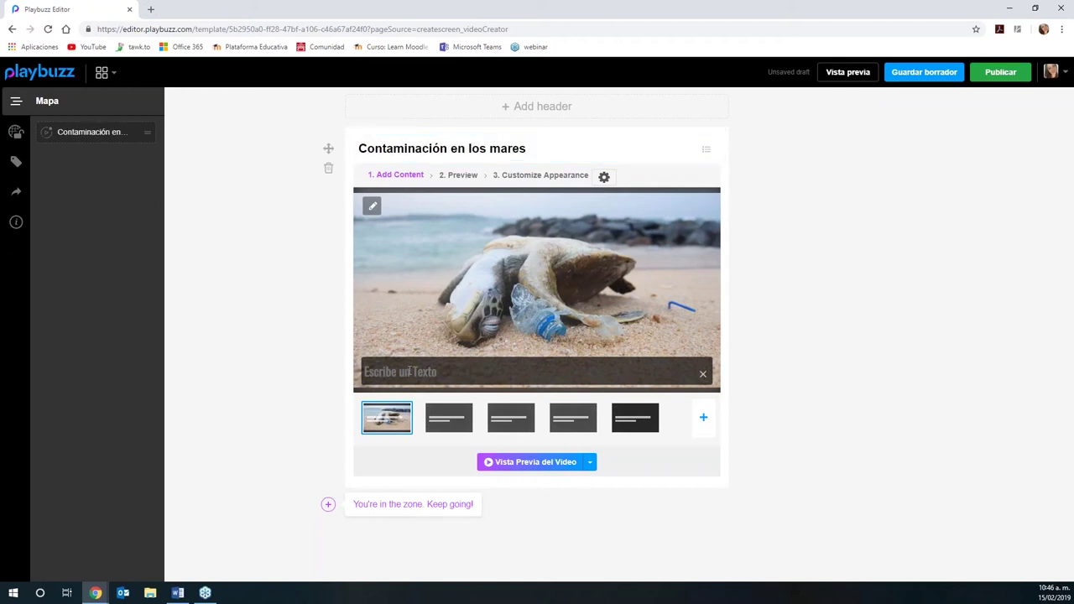
pyautogui.write('La contaminación se ha incrementado en los últimos años')
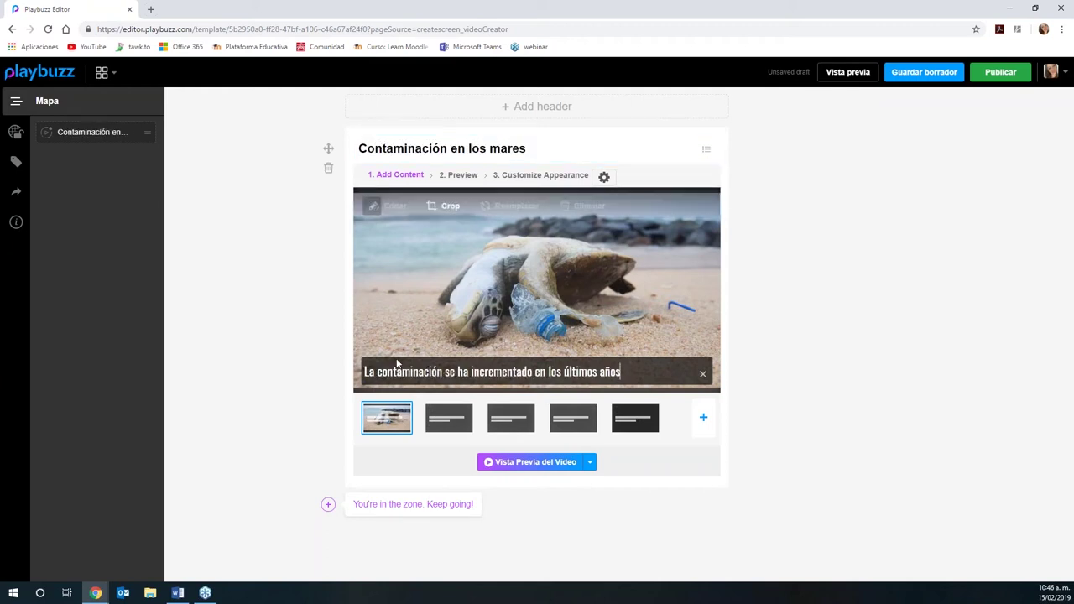
# Search Getty Videos for "oceano" and add the 17-second clip of floating plastic waste to the second slide.
pyautogui.click(445, 416)
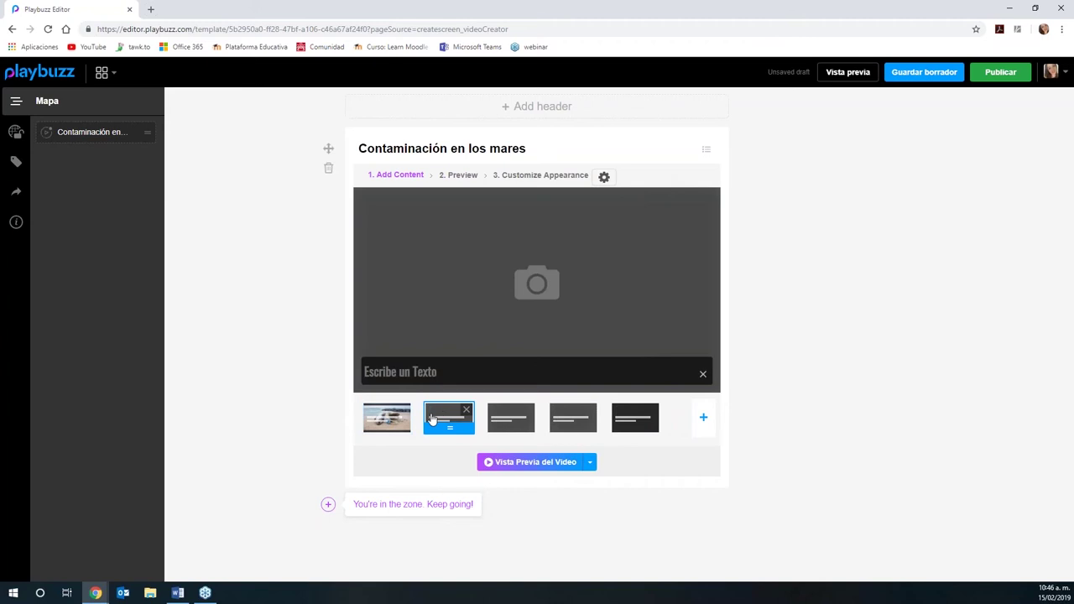
pyautogui.click(549, 305)
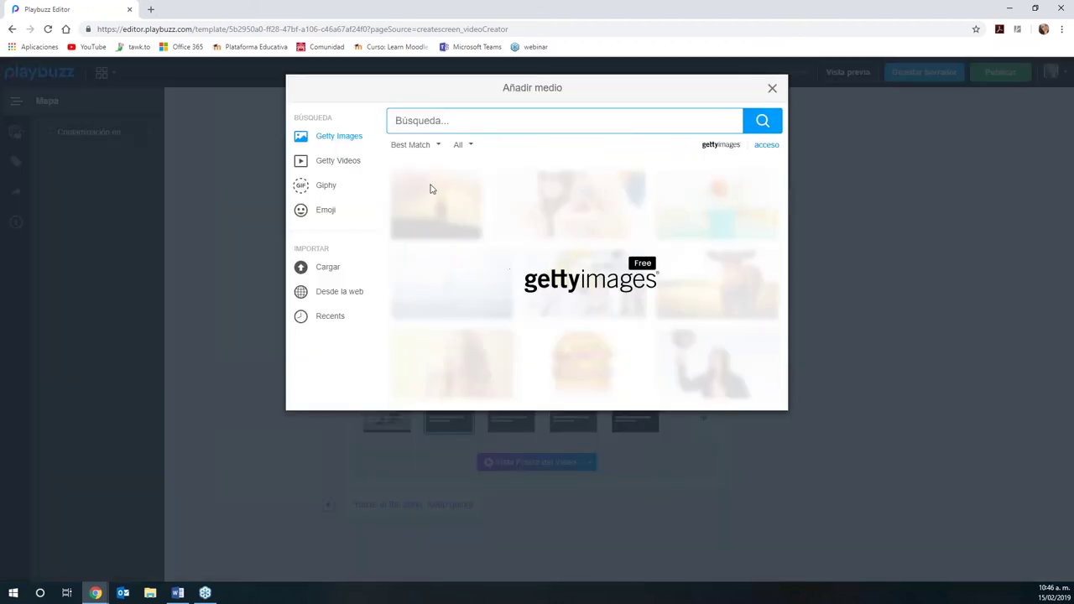
pyautogui.click(352, 163)
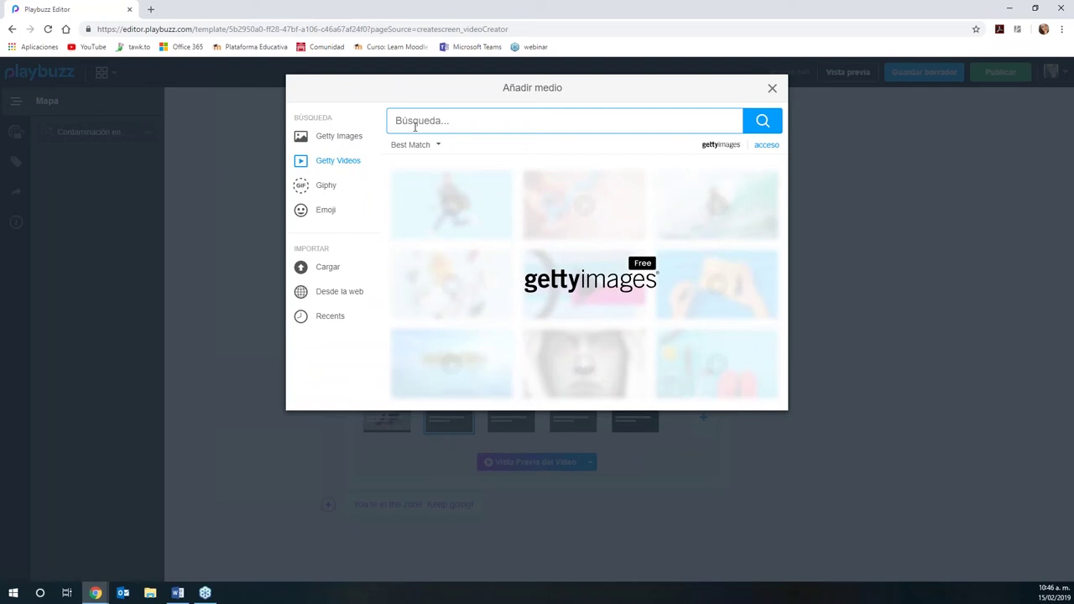
pyautogui.write('oceano')
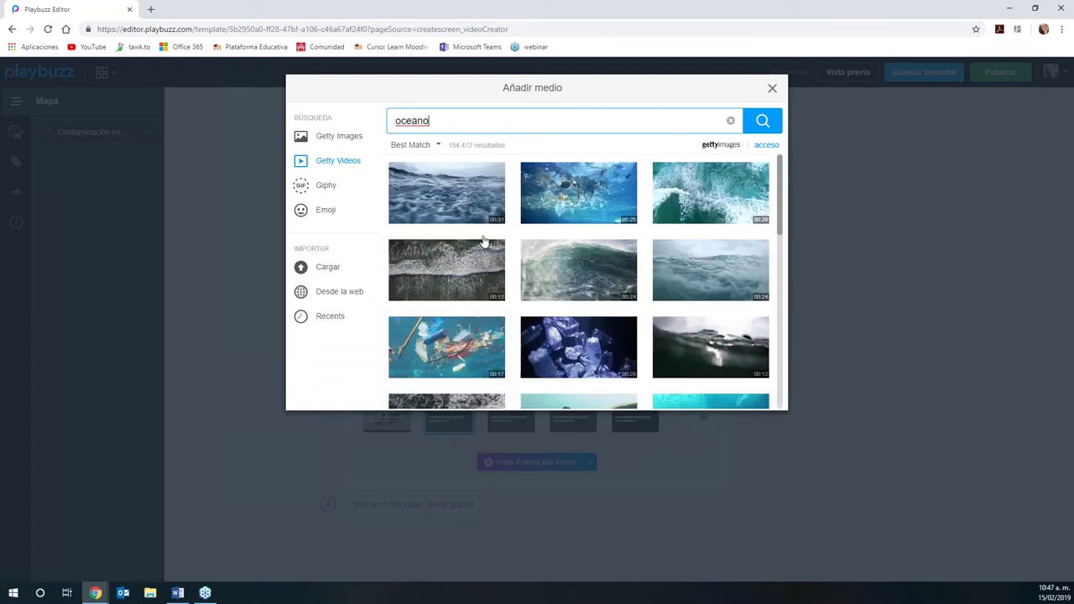
pyautogui.click(447, 346)
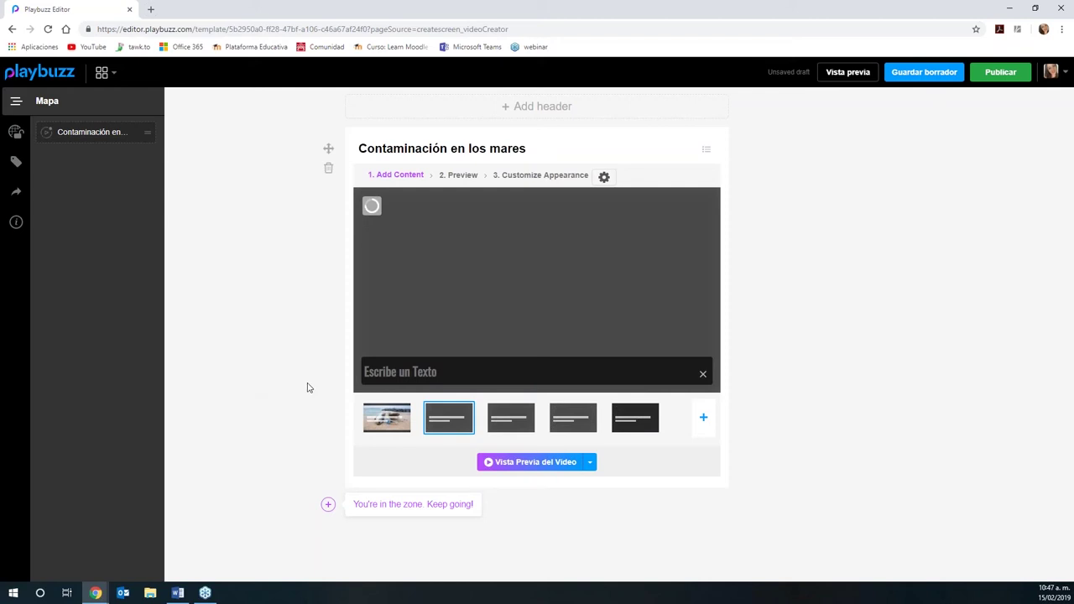
pyautogui.click(402, 372)
# Add the fish school GIF from a Giphy search for "mar" to the third slide, captioned "No permiten que la naturaleza siga su curso".
pyautogui.click(510, 417)
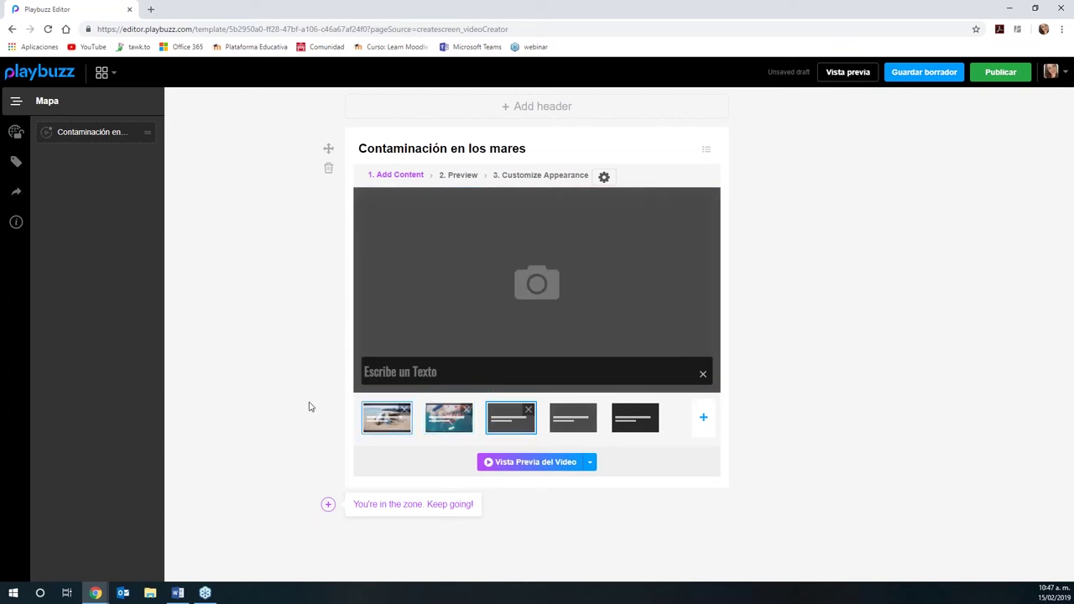
pyautogui.click(535, 285)
pyautogui.click(463, 119)
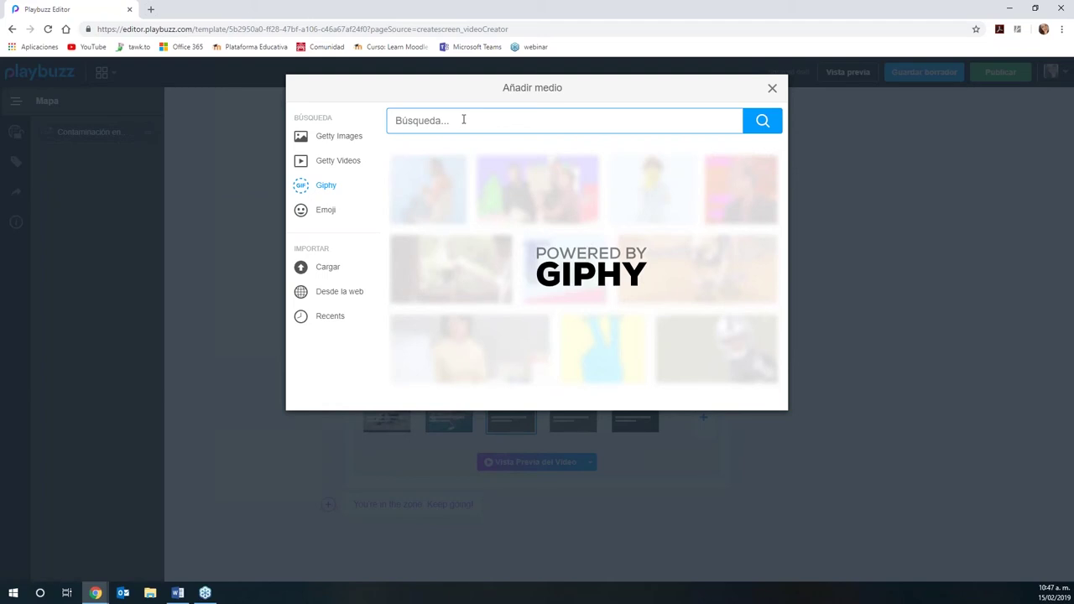
pyautogui.write('mar')
pyautogui.scroll(-3, 612, 260)
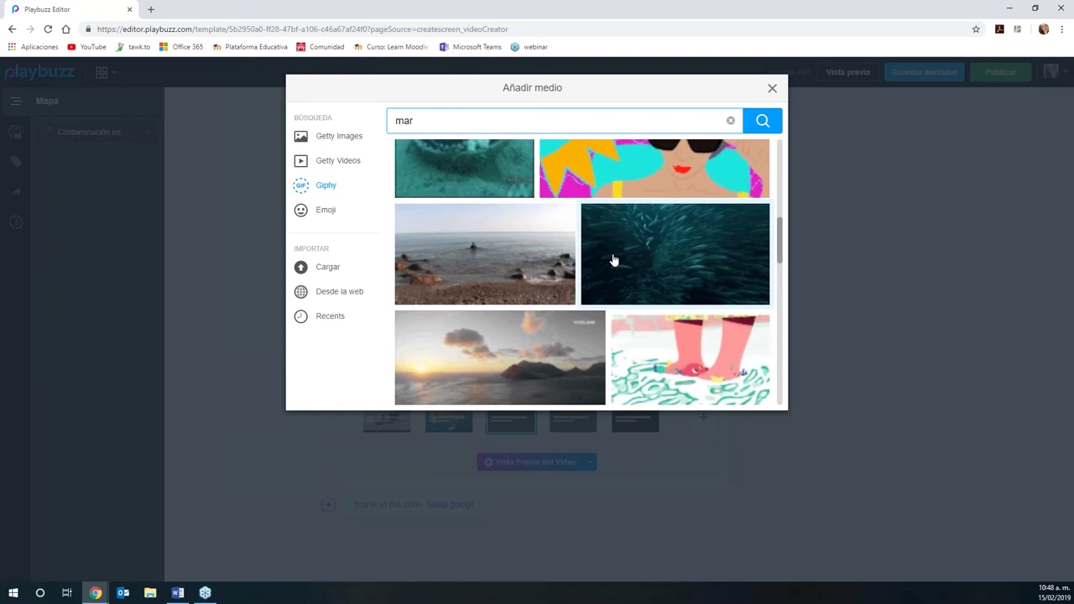
pyautogui.click(612, 260)
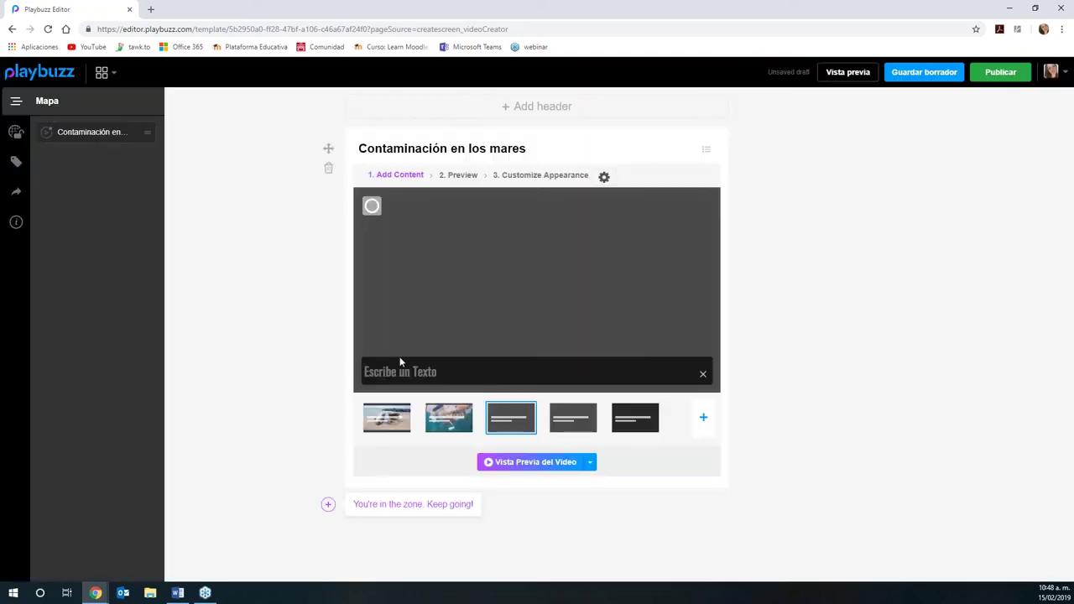
pyautogui.write('urso')
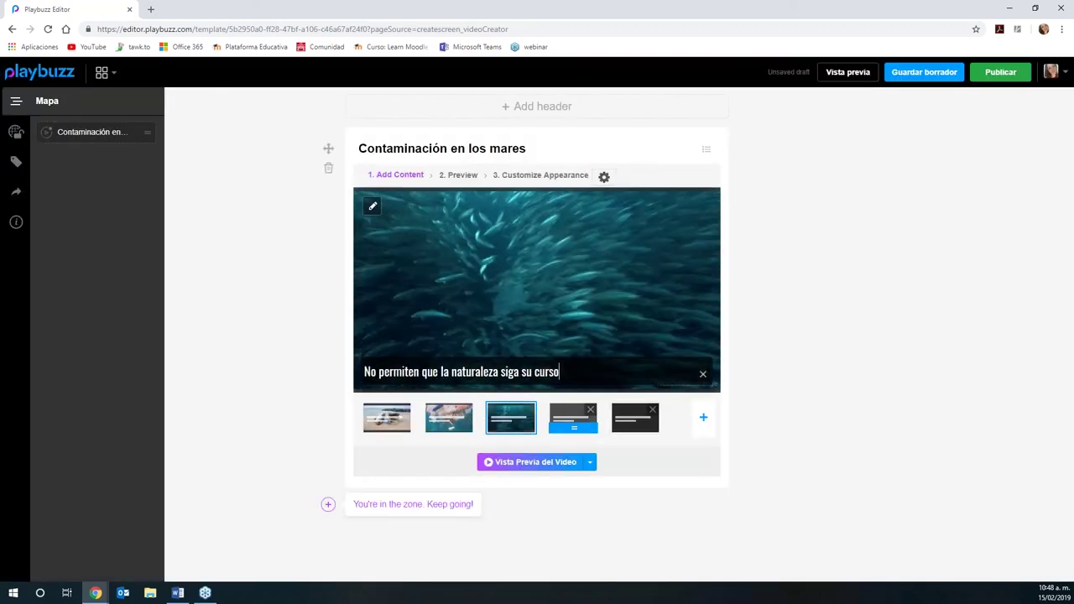
# Open the Getty Videos library as the media source for the fourth video slide.
pyautogui.click(572, 417)
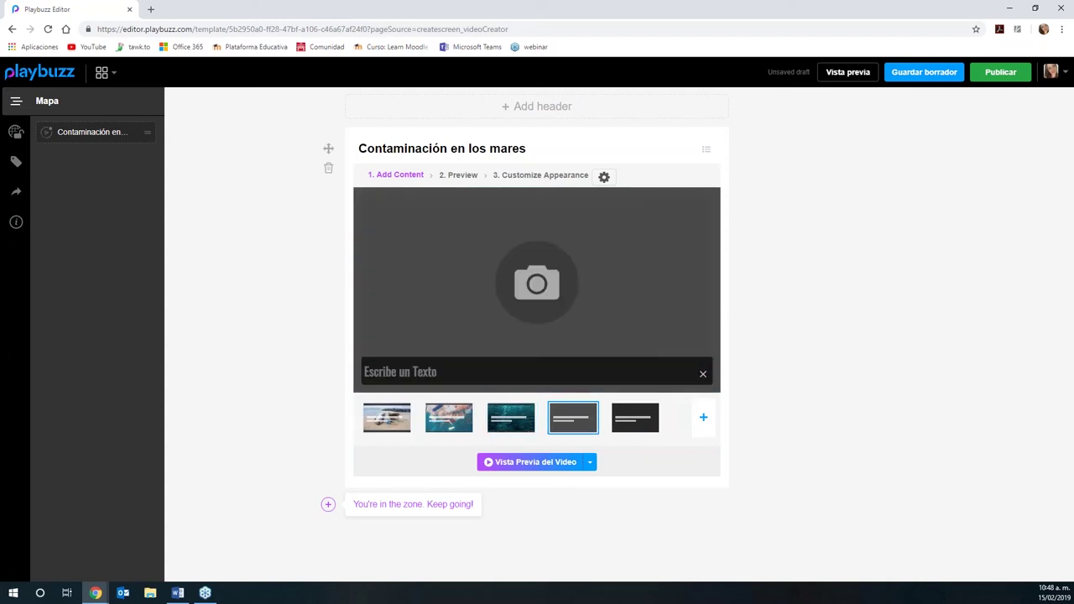
pyautogui.click(550, 295)
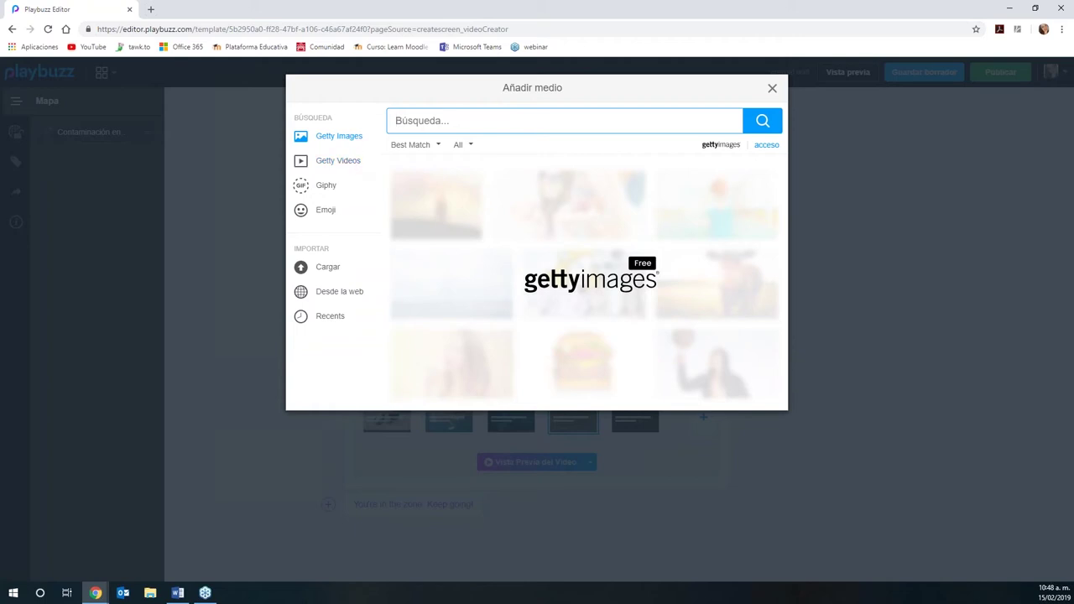
pyautogui.click(346, 164)
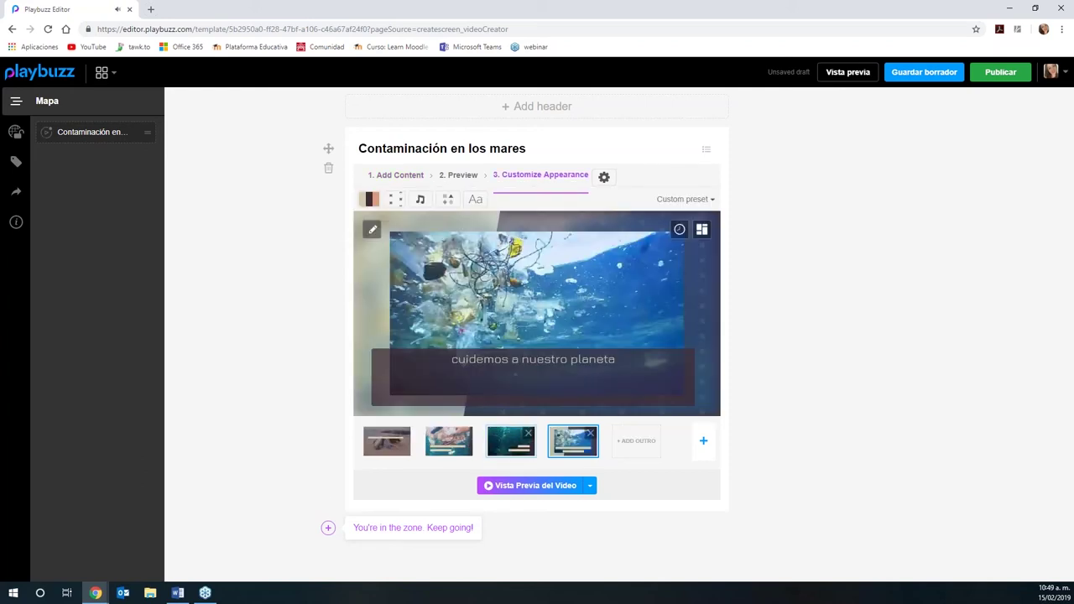
# Set the scene duration of the second slide, with the floating plastic waste, to 7 seconds.
pyautogui.click(445, 441)
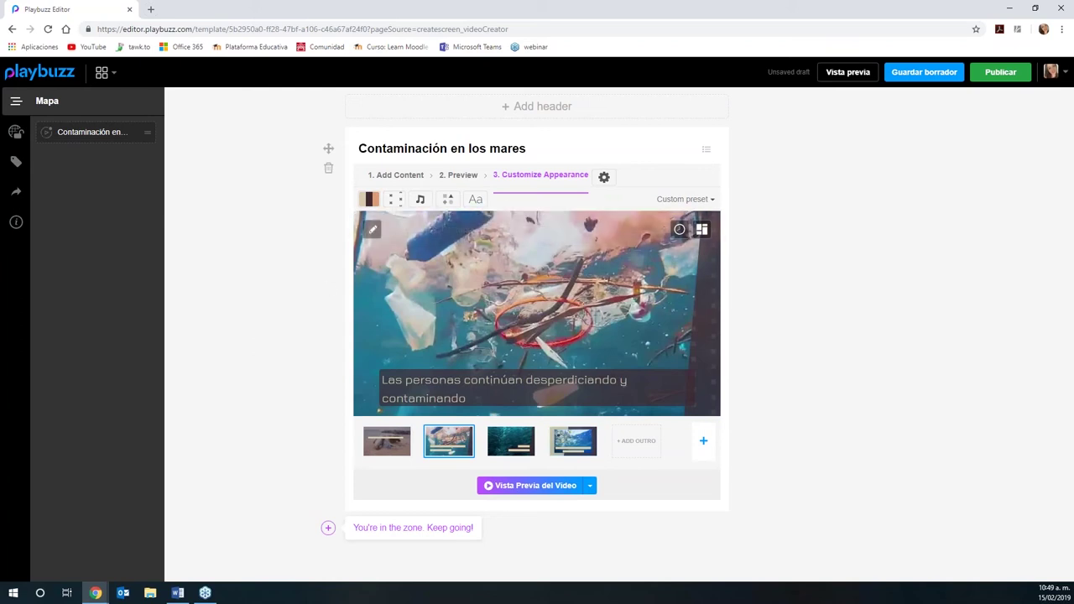
pyautogui.click(679, 231)
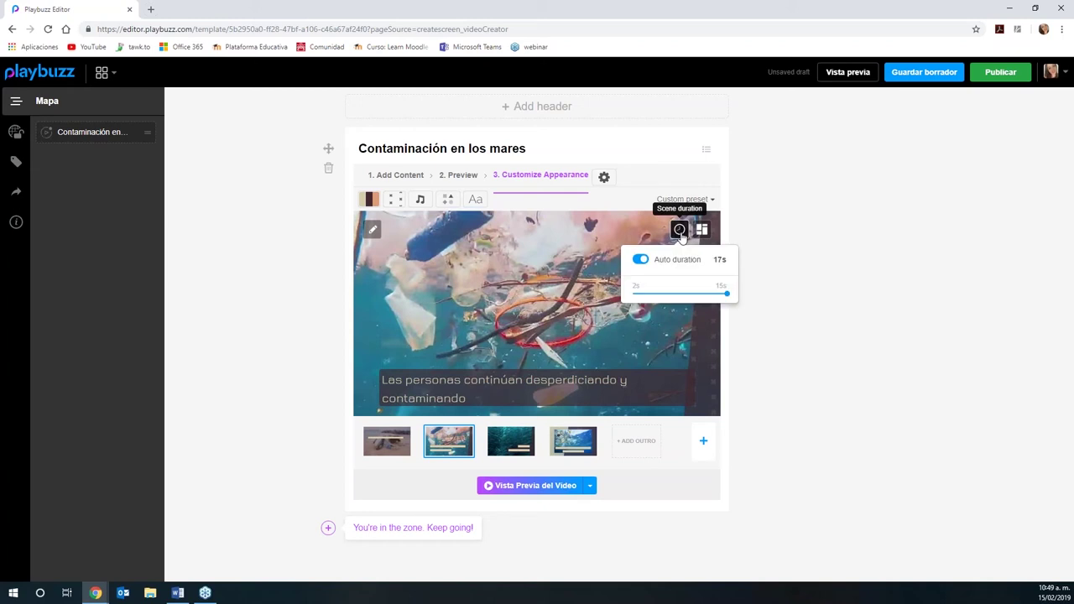
pyautogui.moveTo(727, 296); pyautogui.dragTo(672, 297)
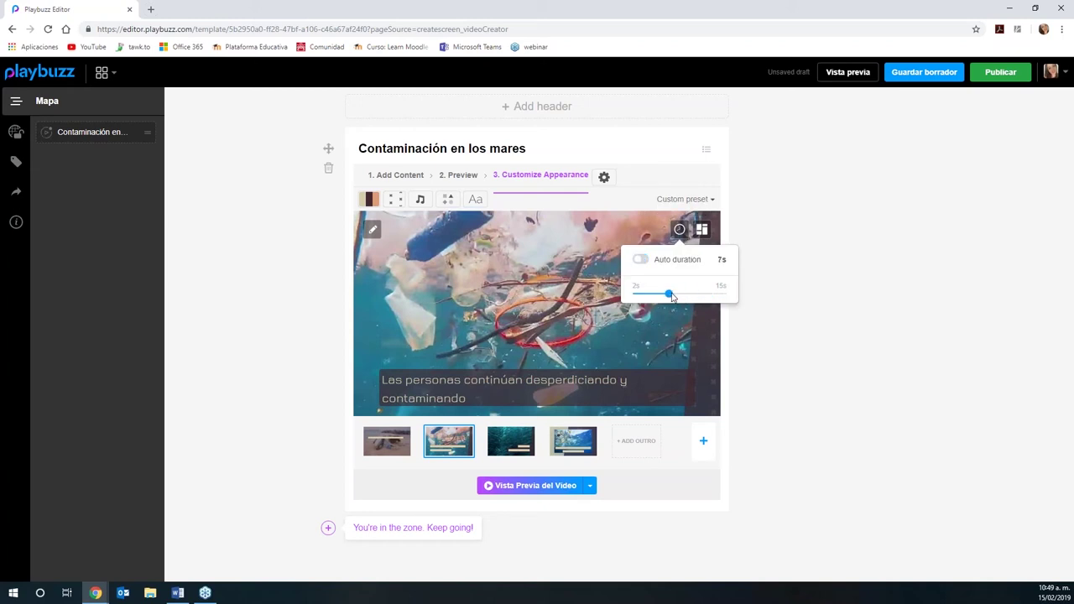
pyautogui.click(761, 260)
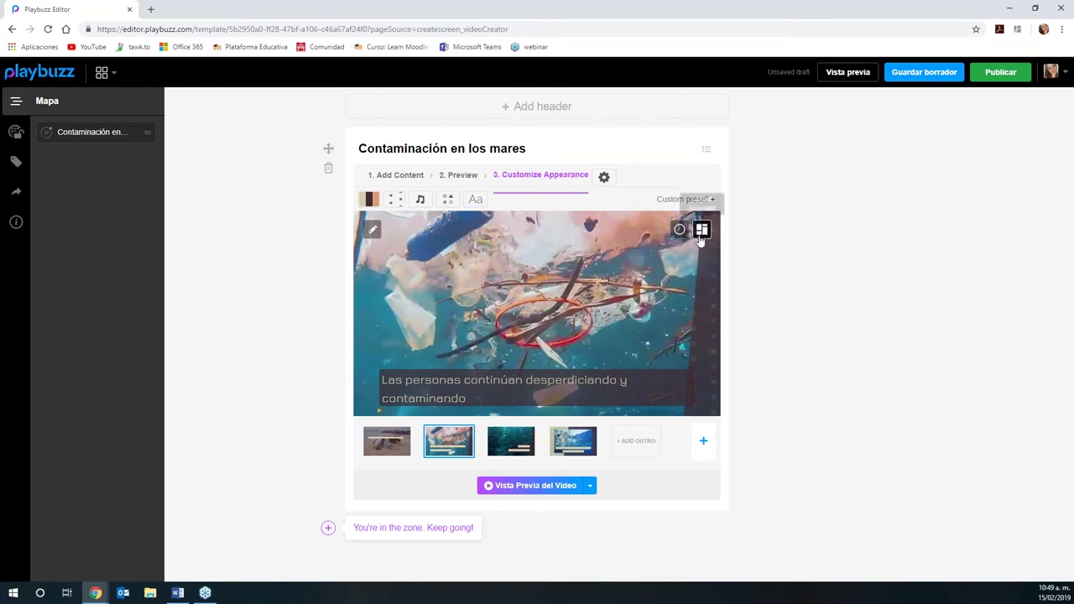
# Try the centred square picture layout on the second slide, and settle on the framed wide picture with a caption box across its lower edge.
pyautogui.click(701, 235)
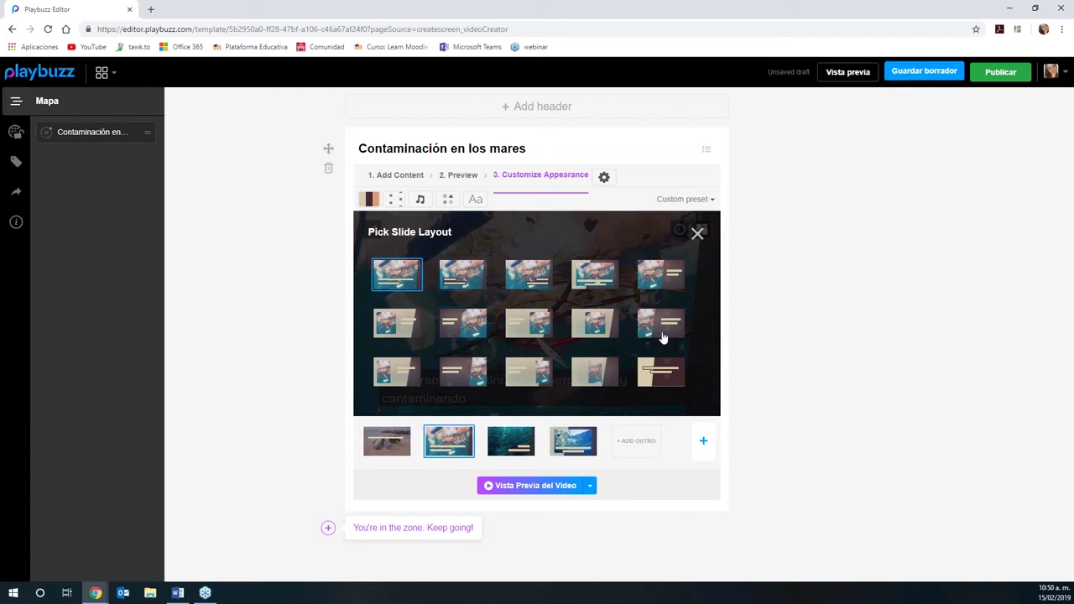
pyautogui.click(593, 330)
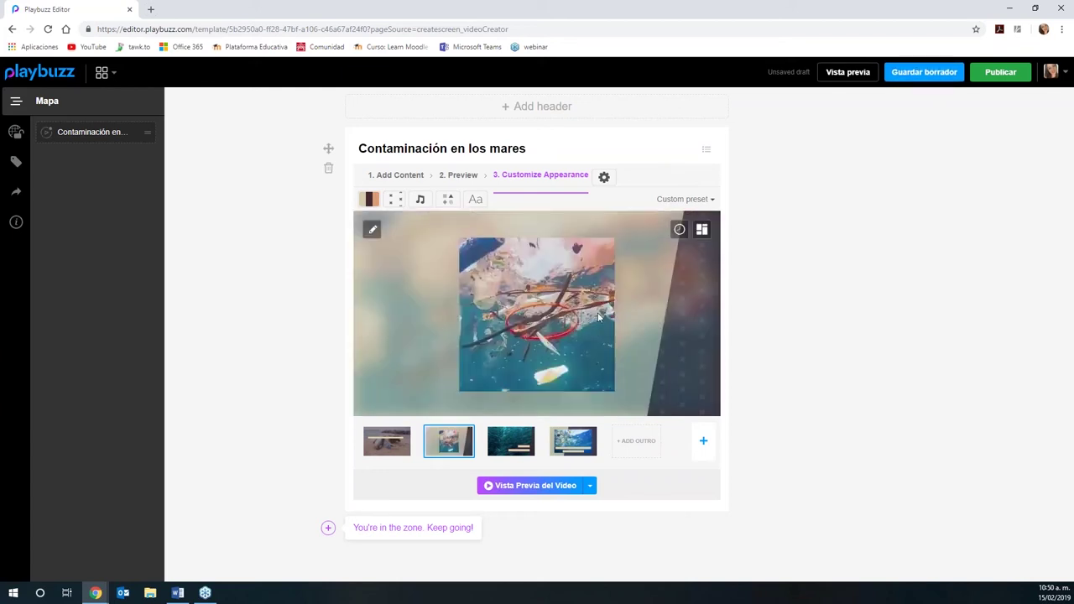
pyautogui.click(701, 229)
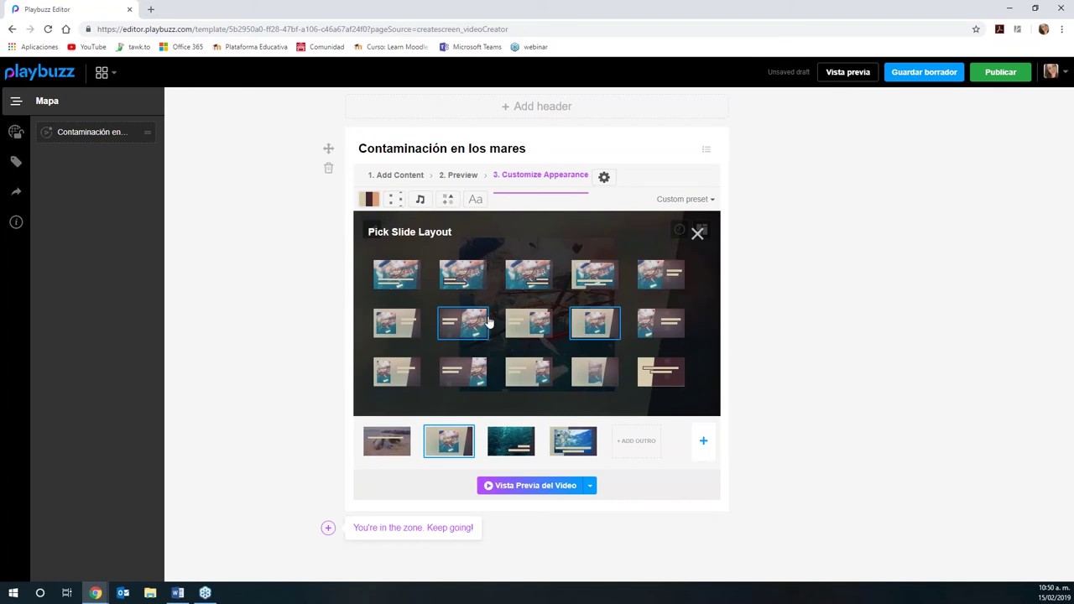
pyautogui.click(594, 274)
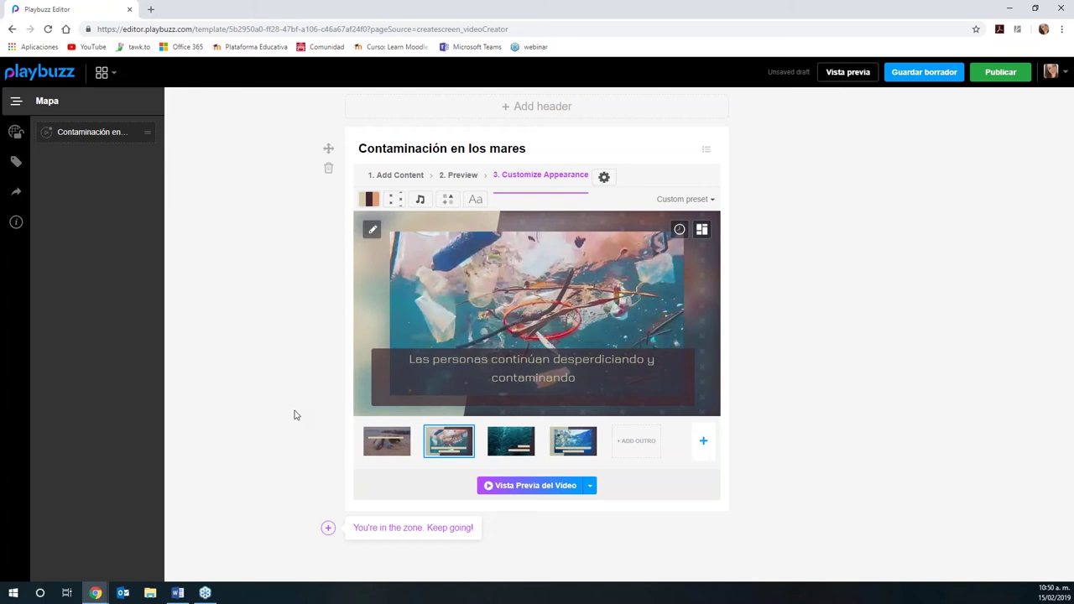
# Compare colour theme presets for the video and apply the light teal, navy, red and blue one.
pyautogui.click(366, 202)
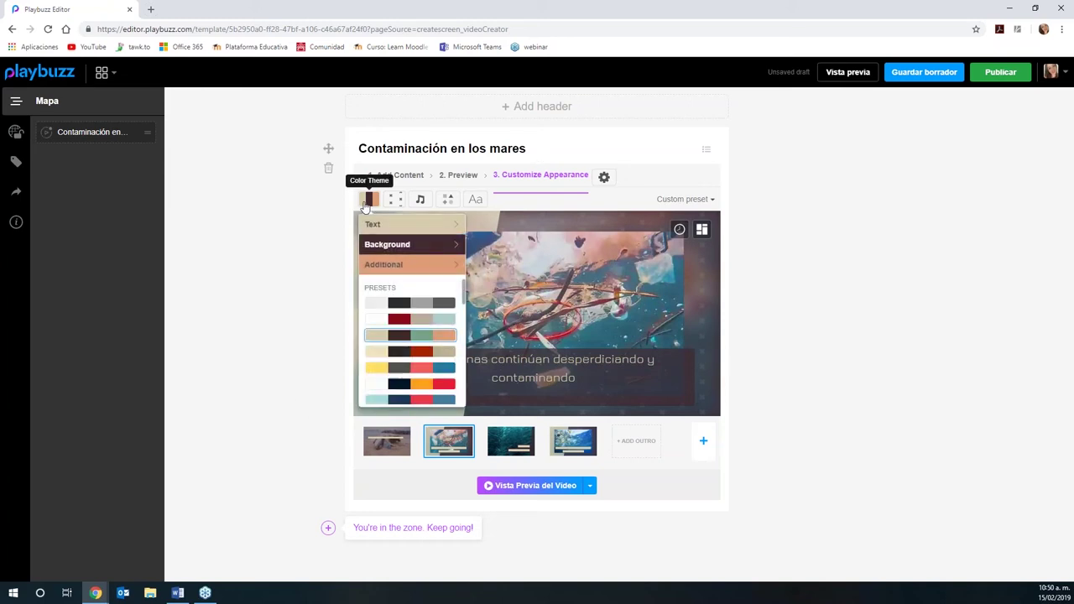
pyautogui.click(388, 401)
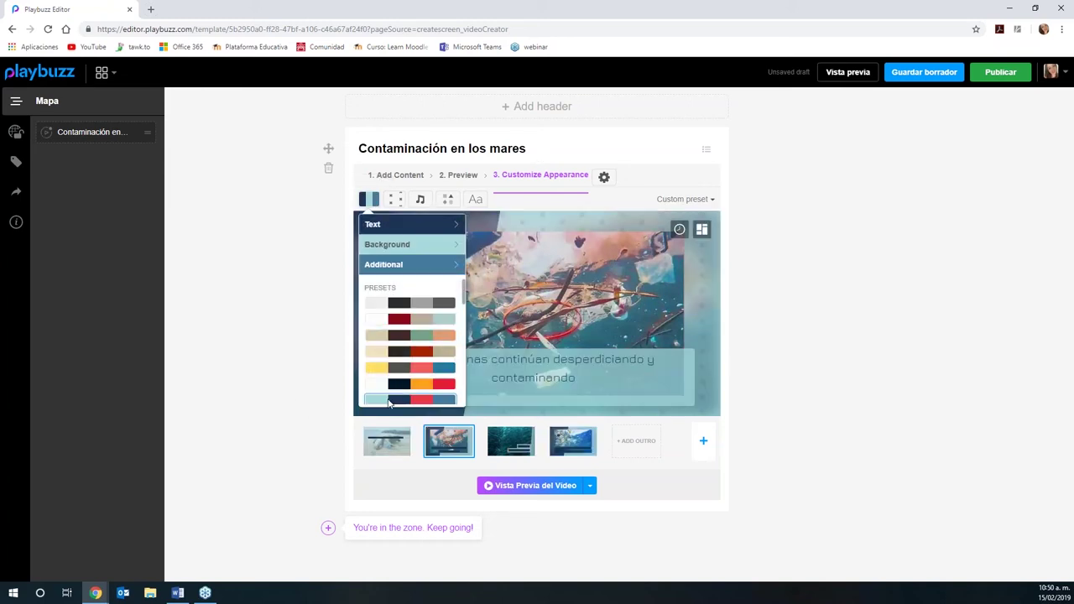
pyautogui.click(410, 335)
pyautogui.click(407, 353)
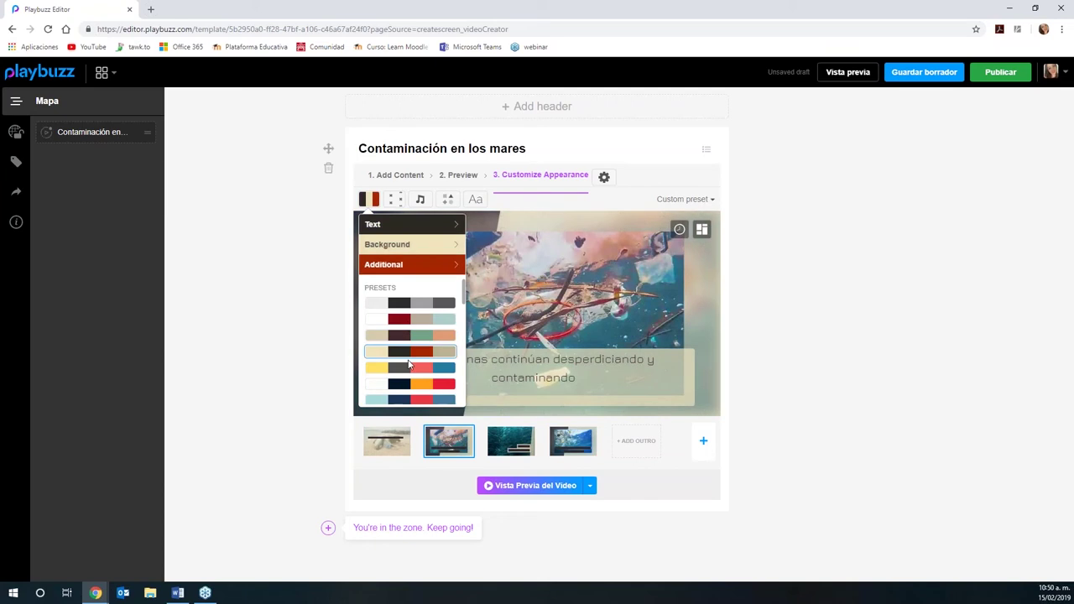
pyautogui.click(408, 400)
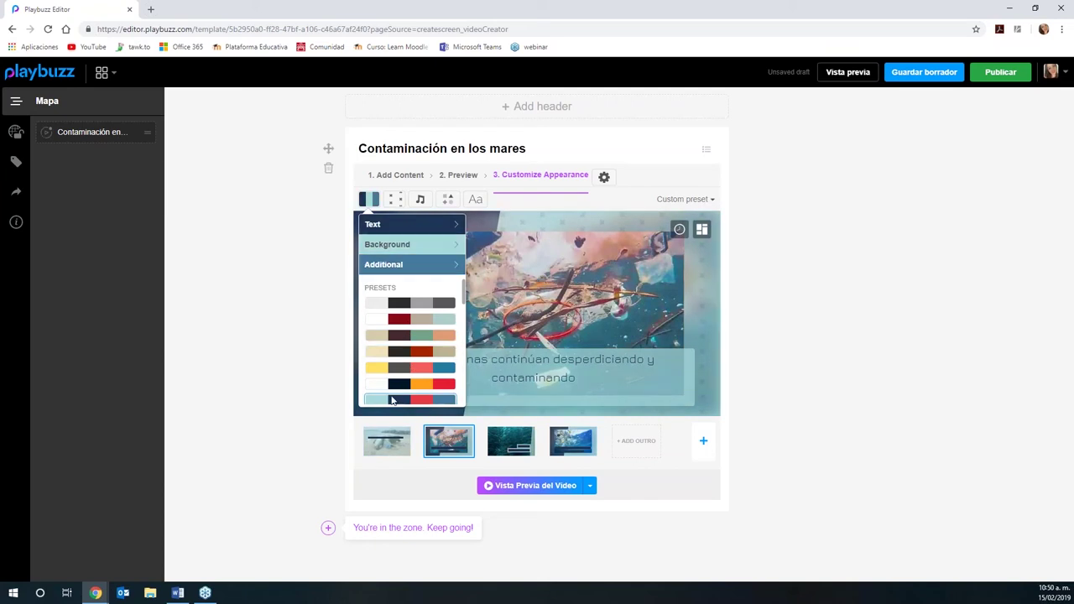
pyautogui.click(628, 489)
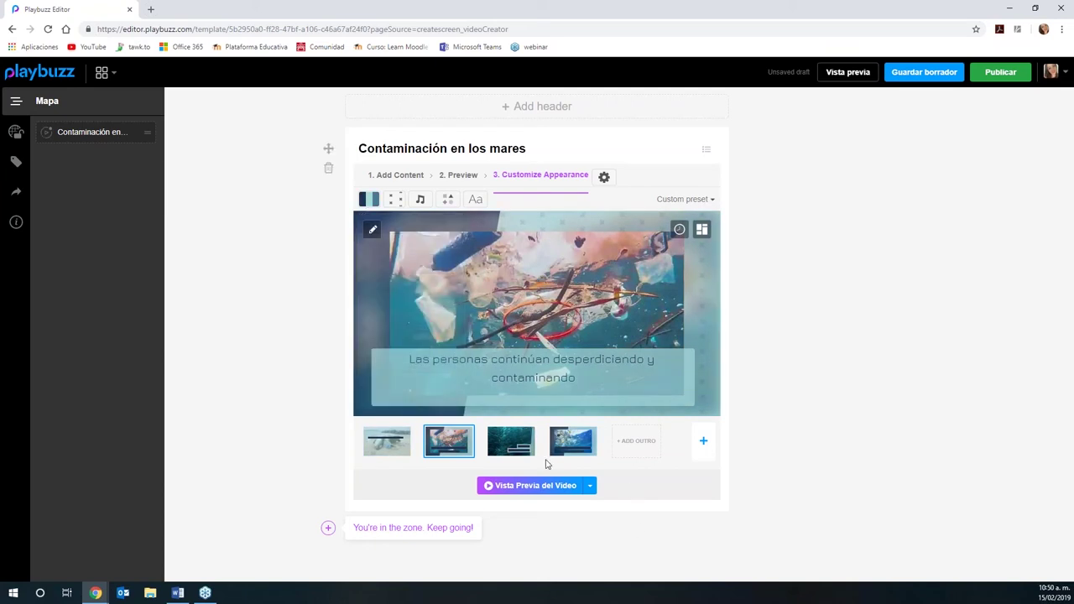
# Set the scene duration of the first slide, with the turtle on the beach, to 4 seconds.
pyautogui.click(403, 434)
pyautogui.click(379, 447)
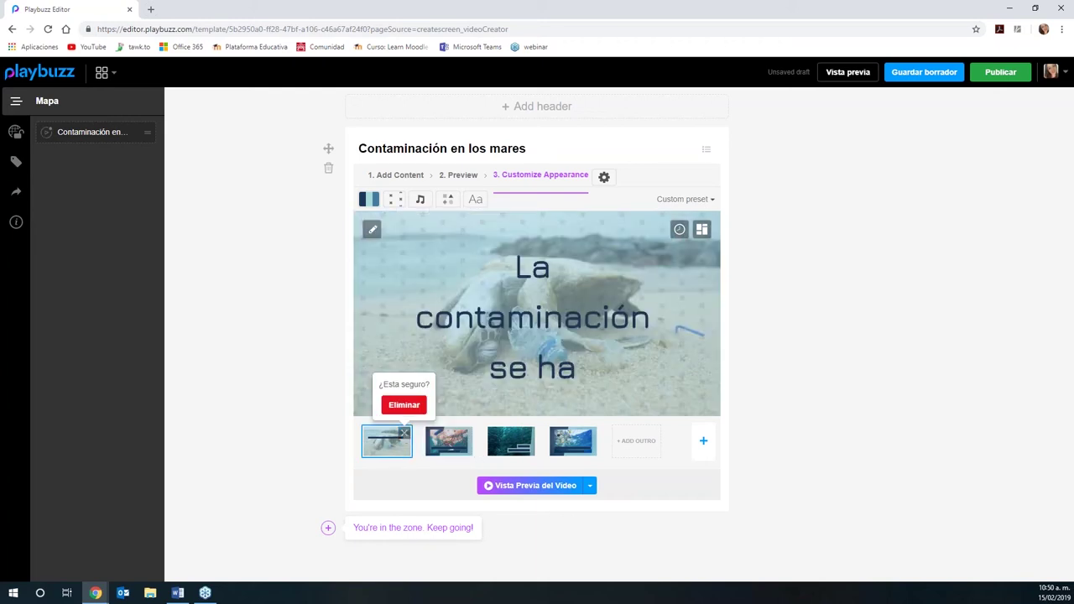
pyautogui.click(601, 317)
pyautogui.click(620, 268)
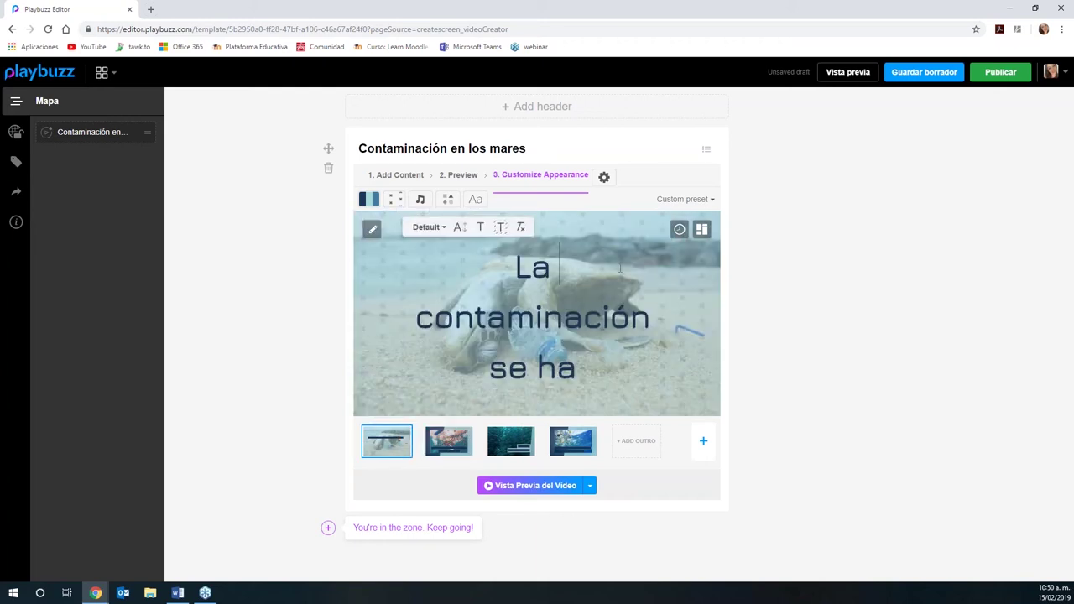
pyautogui.click(679, 229)
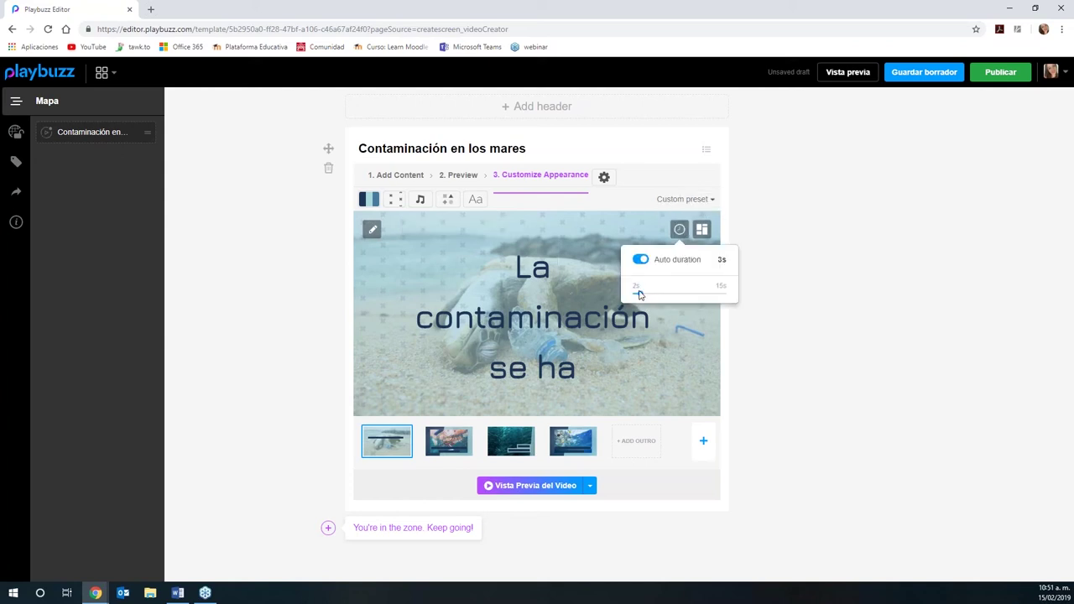
pyautogui.moveTo(644, 297); pyautogui.dragTo(647, 299)
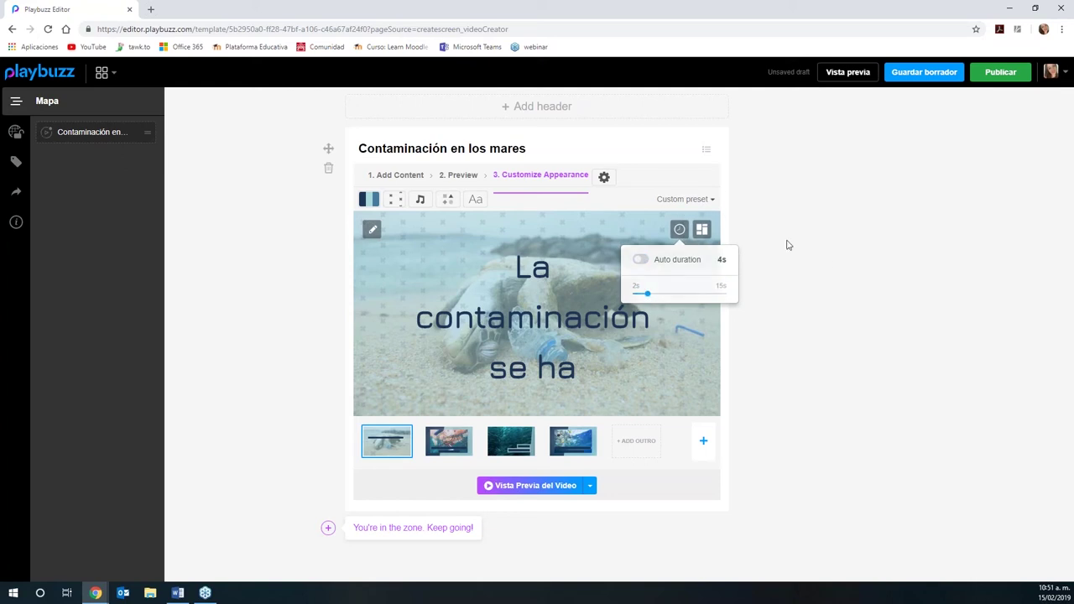
# Review the layout options of the first slide and the scene duration of the third slide.
pyautogui.click(701, 229)
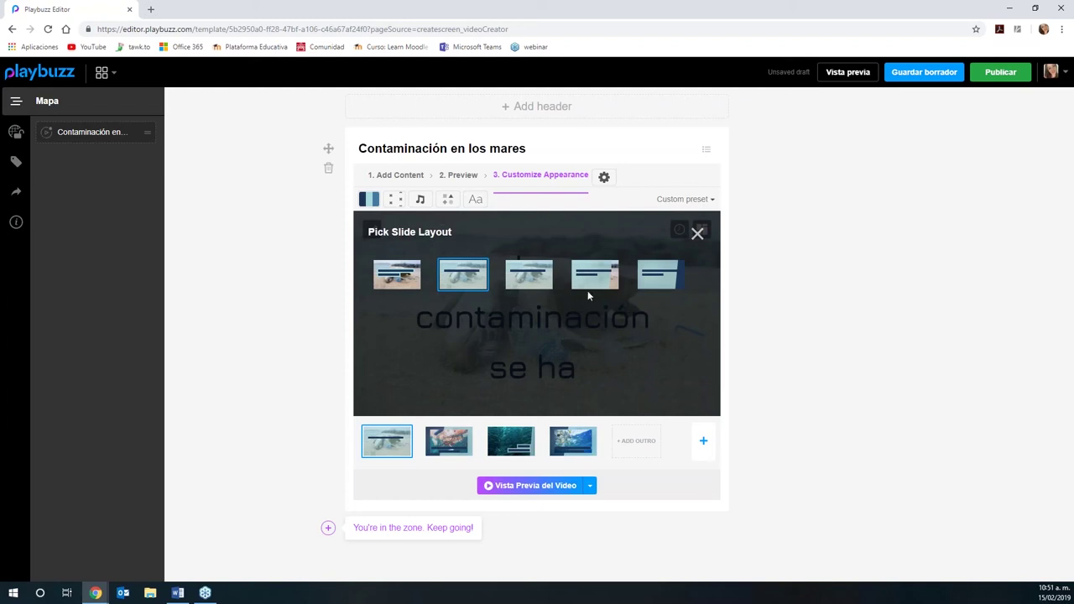
pyautogui.click(397, 274)
pyautogui.click(513, 432)
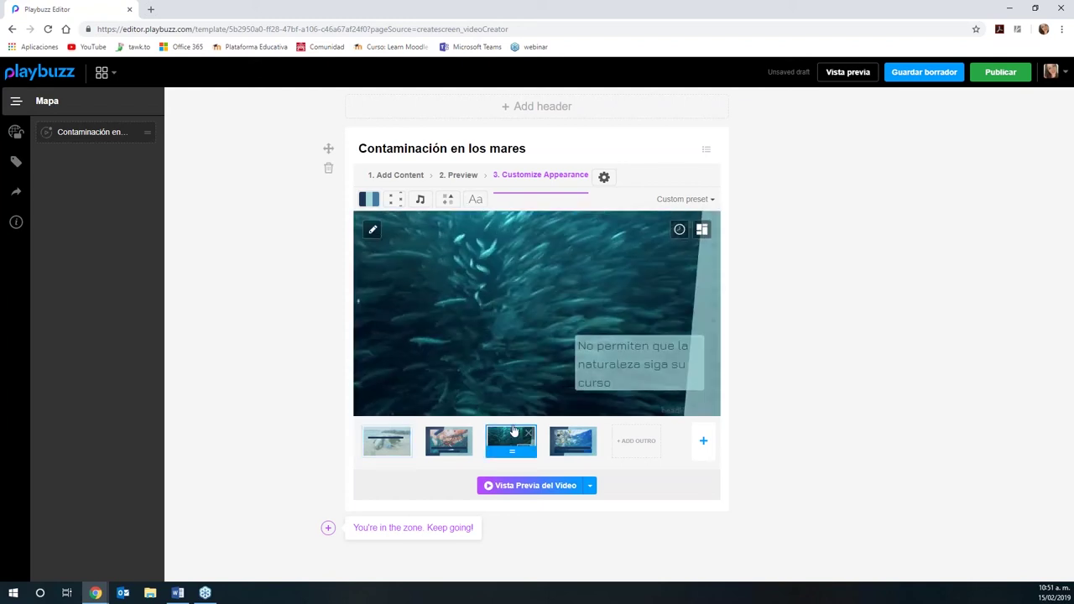
pyautogui.click(679, 229)
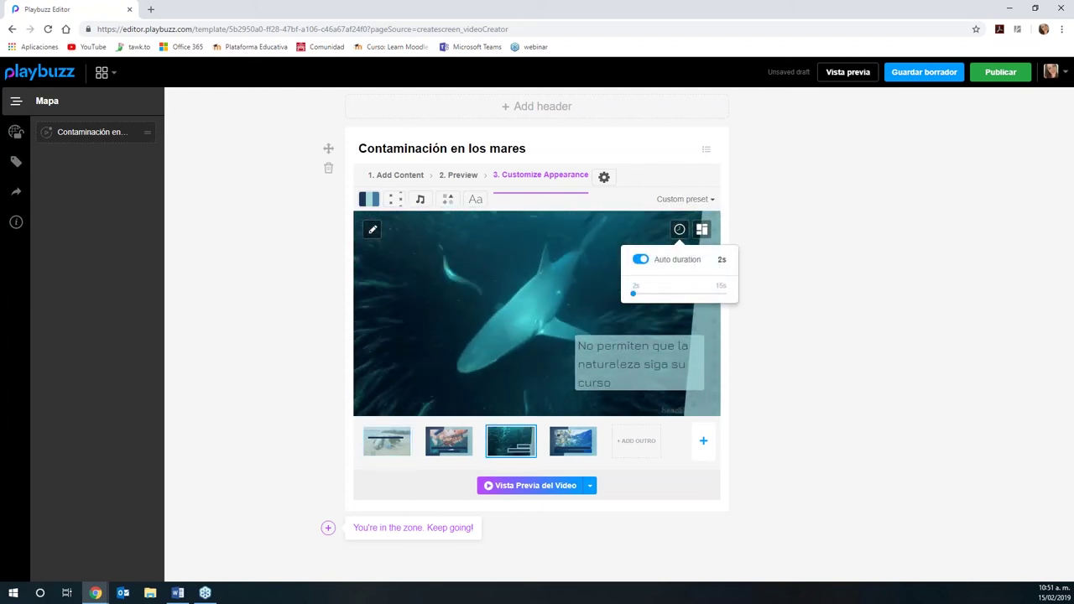
# Change the fourth slide to the full-picture layout with a narrow caption box over the left side of the image.
pyautogui.click(573, 440)
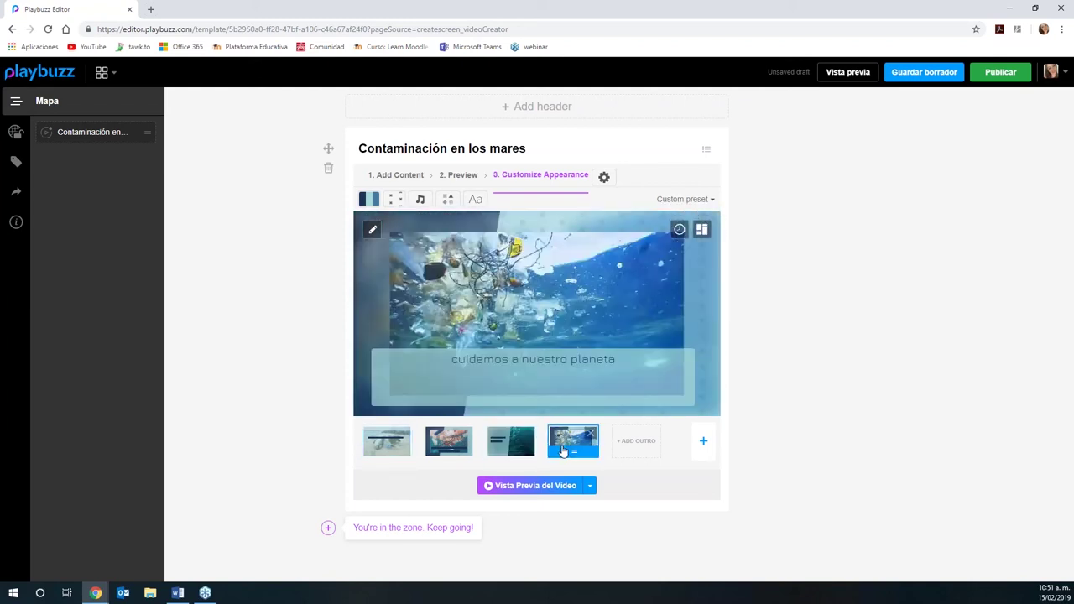
pyautogui.click(702, 231)
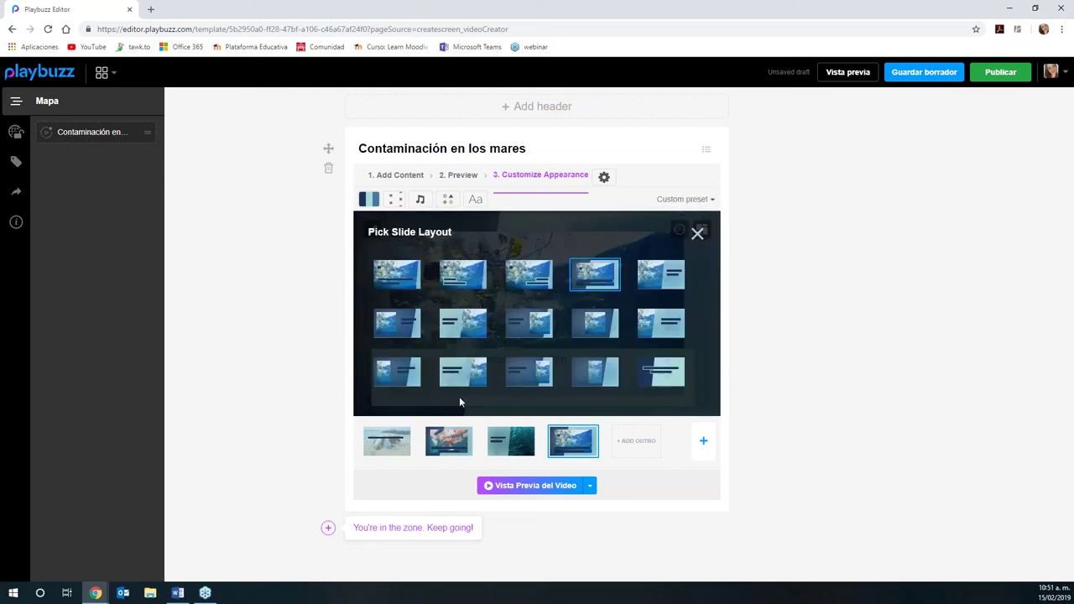
pyautogui.click(397, 277)
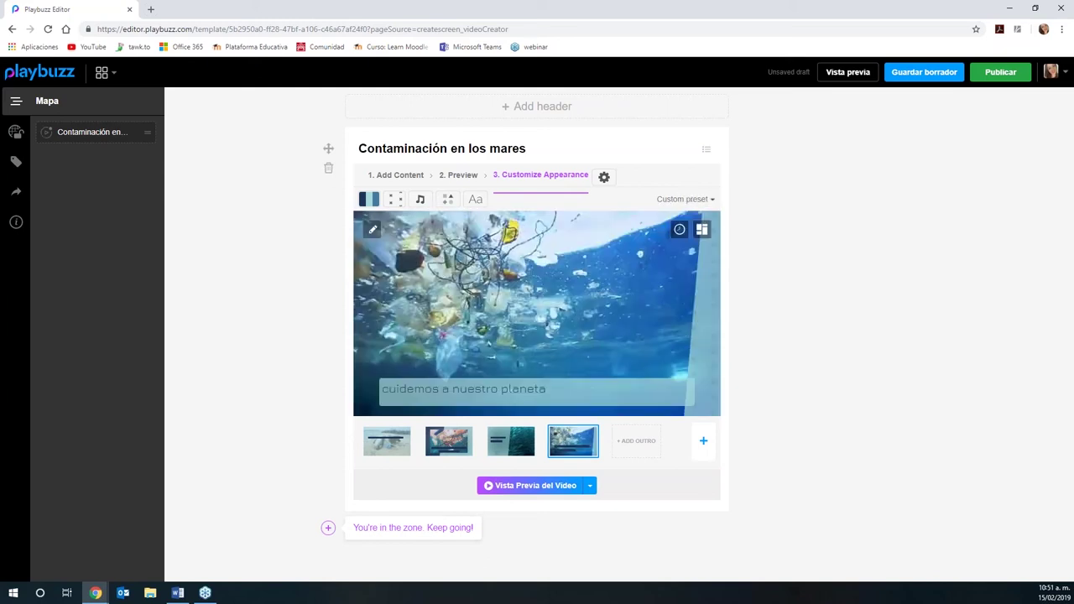
pyautogui.click(702, 229)
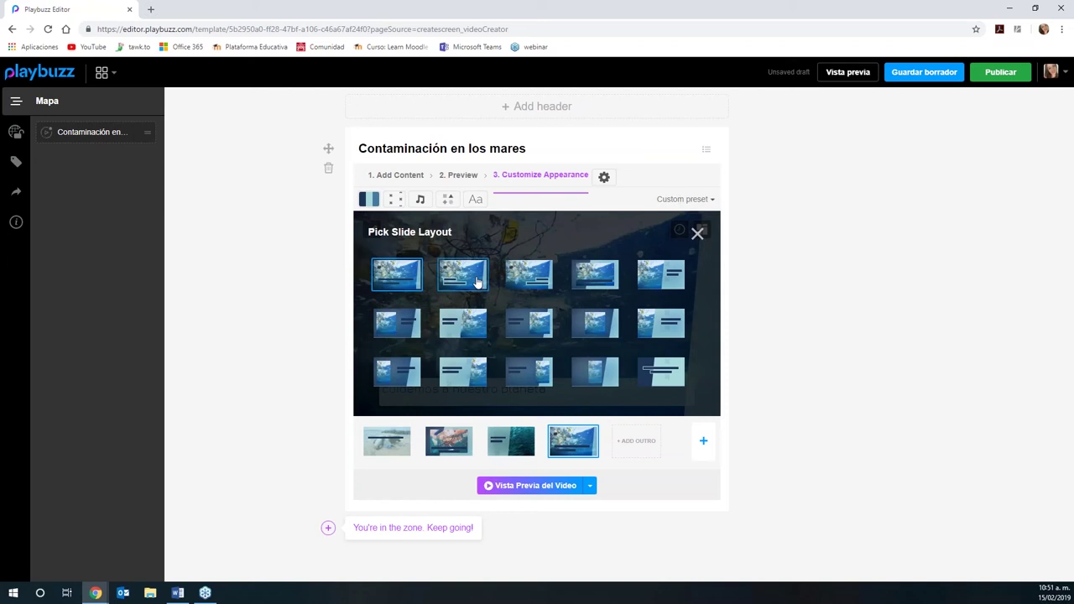
pyautogui.click(464, 276)
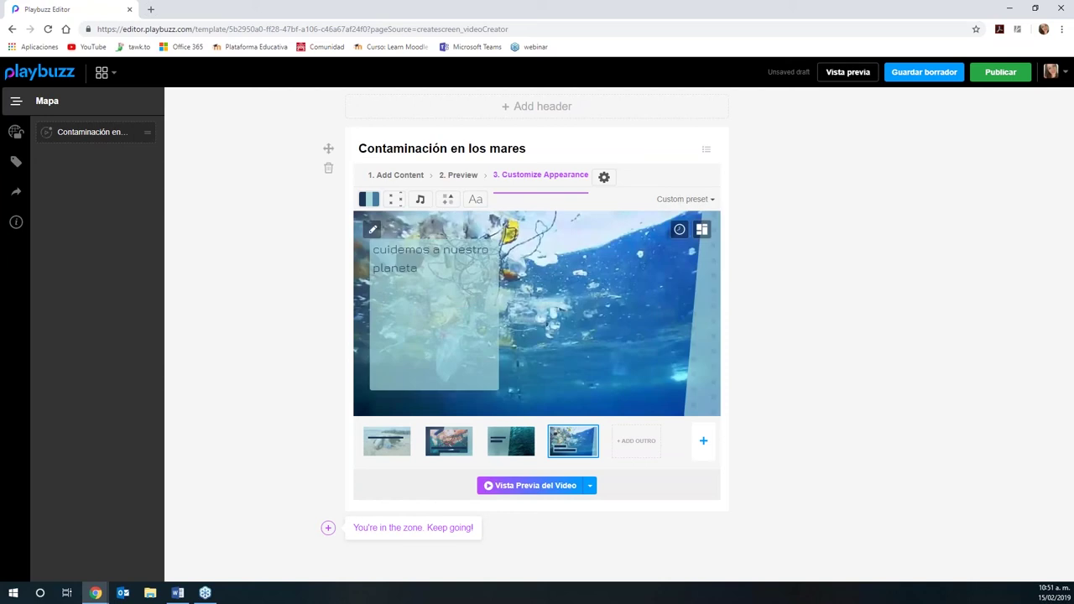
# Set the fourth slide's scene duration to 5 seconds.
pyautogui.click(679, 229)
pyautogui.moveTo(700, 293); pyautogui.dragTo(654, 294)
pyautogui.click(779, 369)
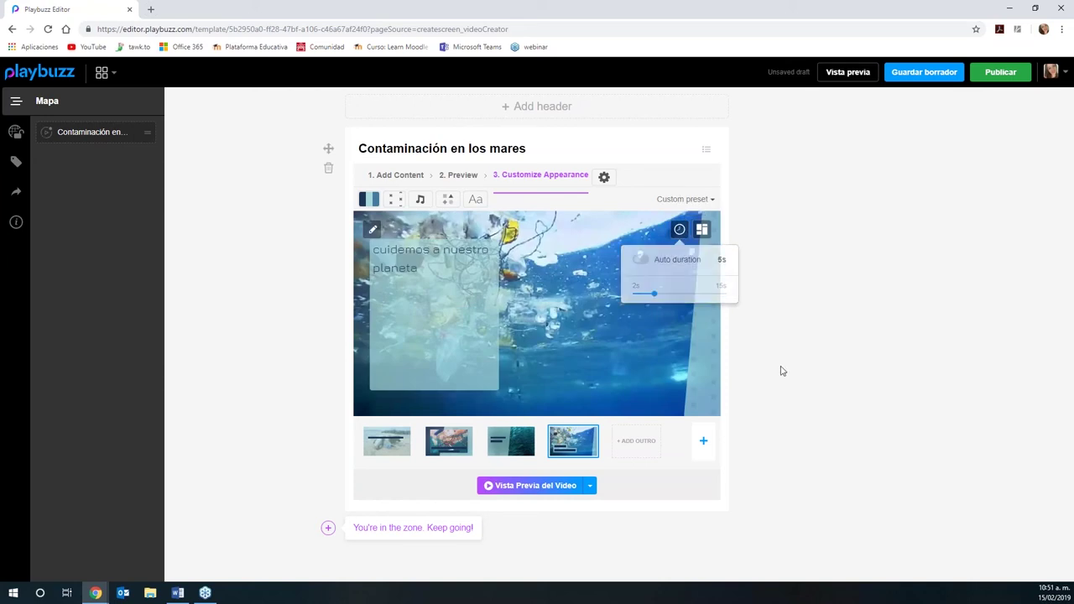
# Play the video preview through to the end, checking the sound and lowering its volume.
pyautogui.click(508, 486)
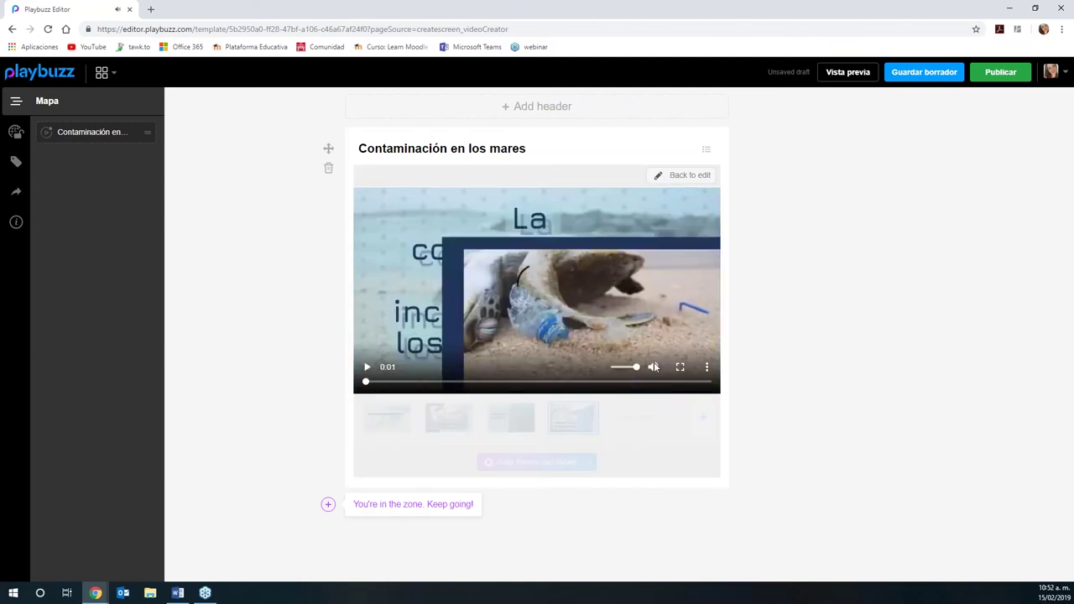
pyautogui.click(367, 369)
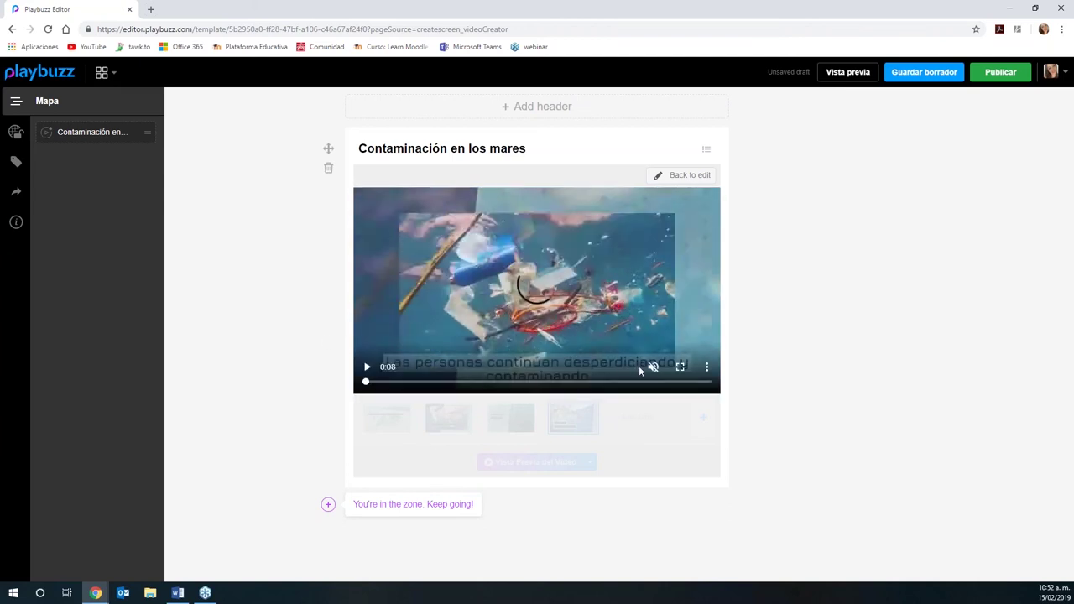
pyautogui.click(653, 367)
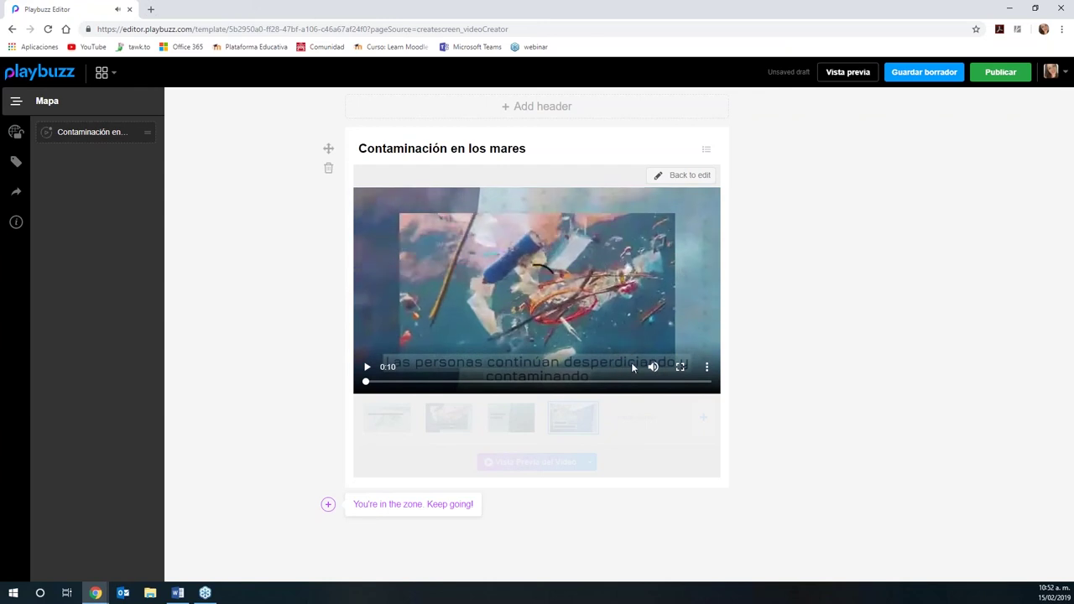
pyautogui.moveTo(636, 367); pyautogui.dragTo(619, 369)
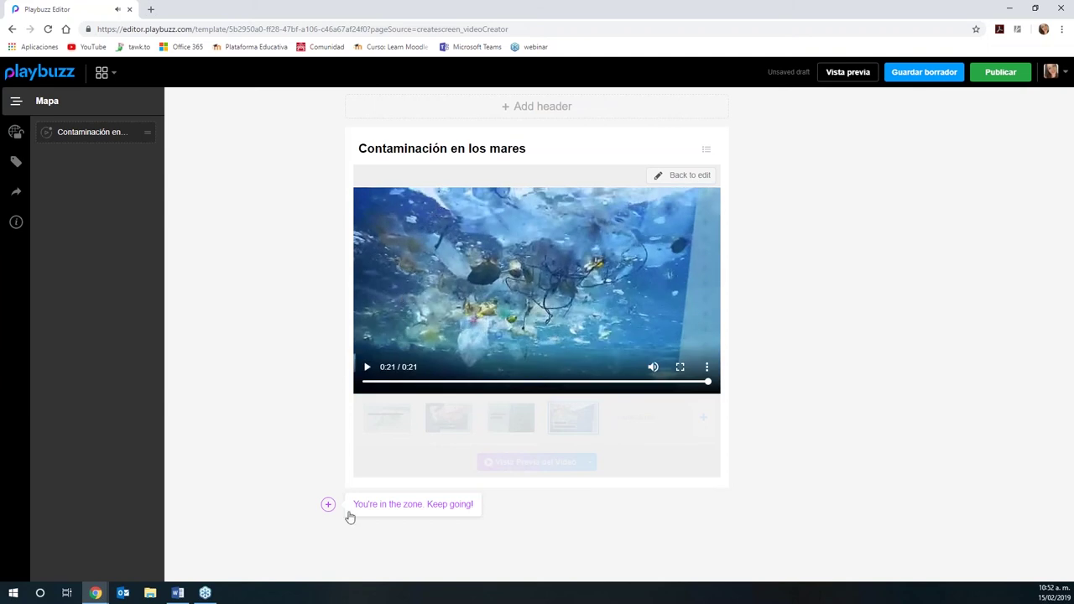
# Return from the video preview to editing and save the project as a draft.
pyautogui.click(685, 177)
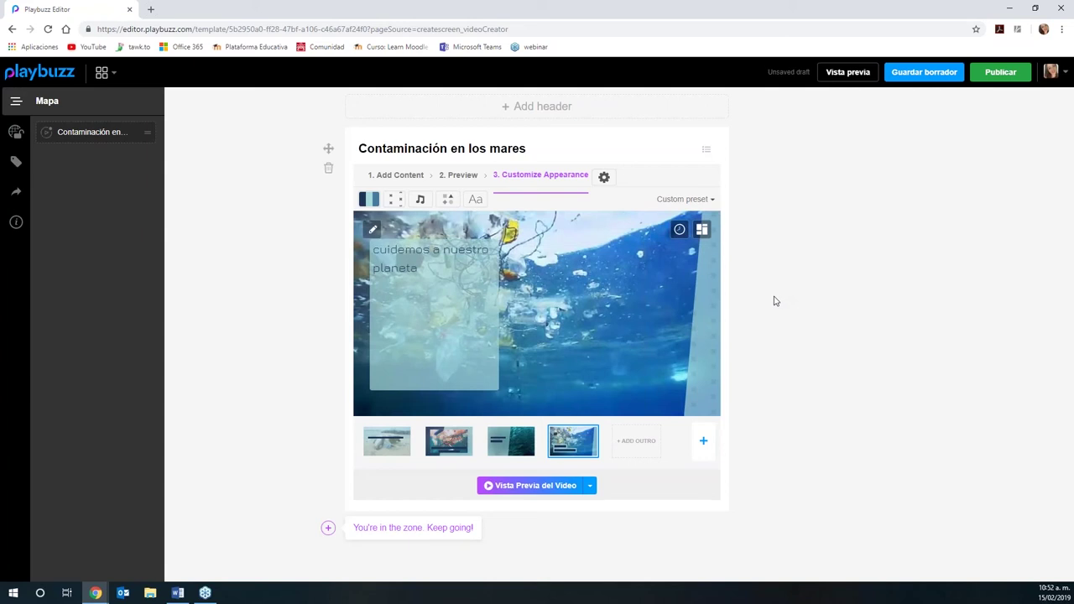
pyautogui.click(912, 82)
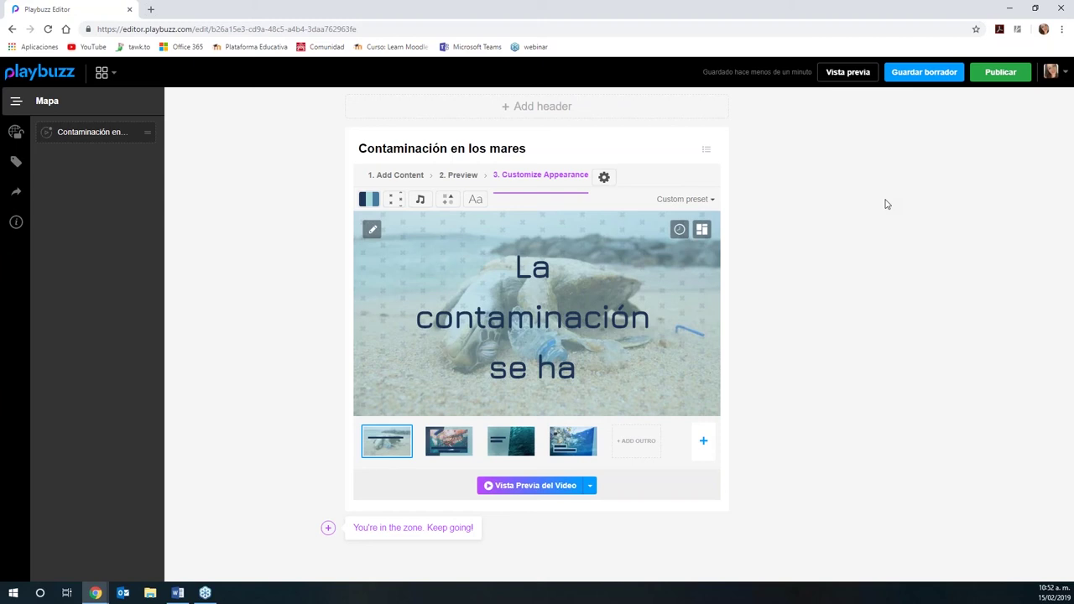
# Publish the Contaminación en los mares video and dismiss the publication dialog with its embed code.
pyautogui.click(998, 74)
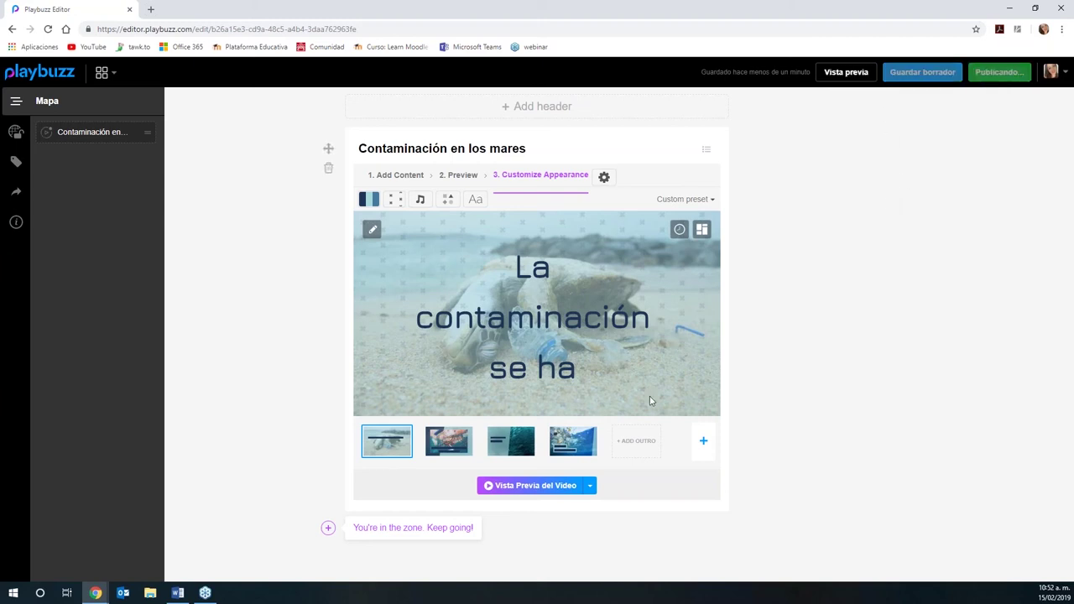
pyautogui.click(579, 201)
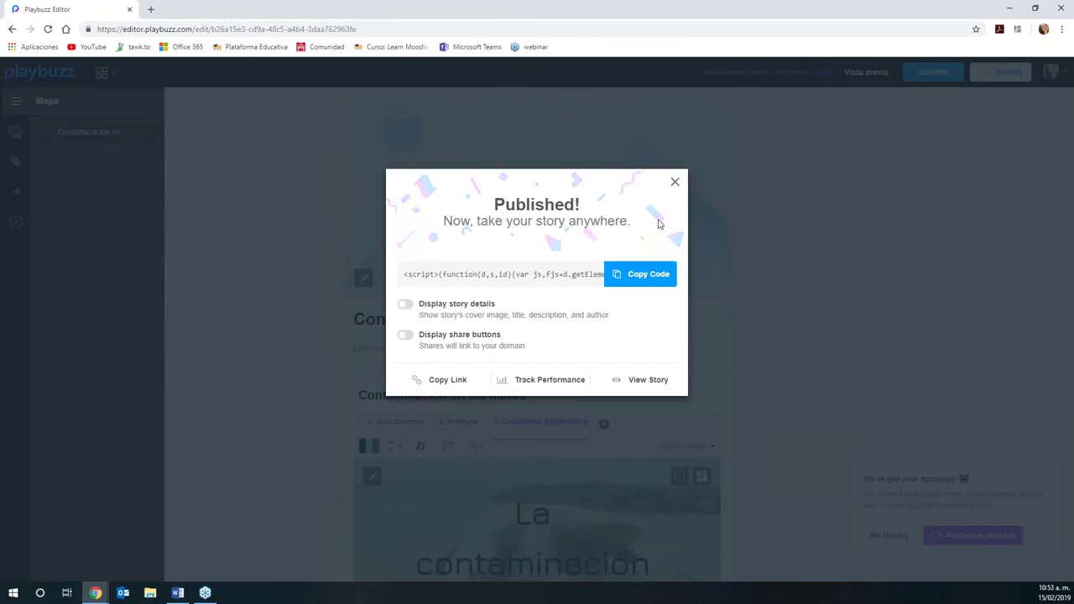
pyautogui.click(675, 184)
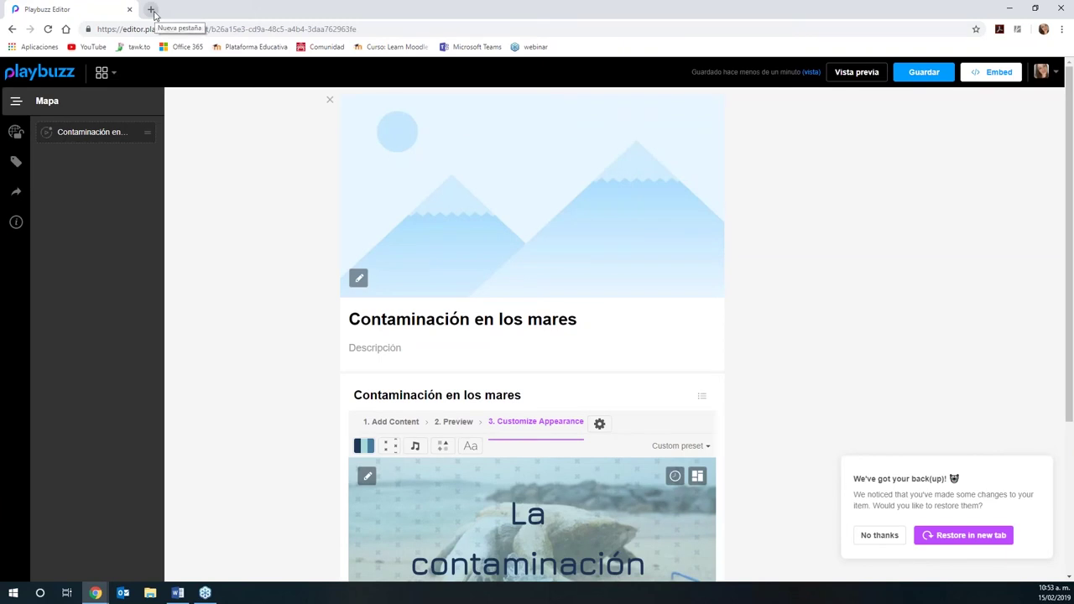
# Open the Plataforma Educativa Moodle site in a new browser tab and enter the Corrientes Pedagógicas course.
pyautogui.click(152, 10)
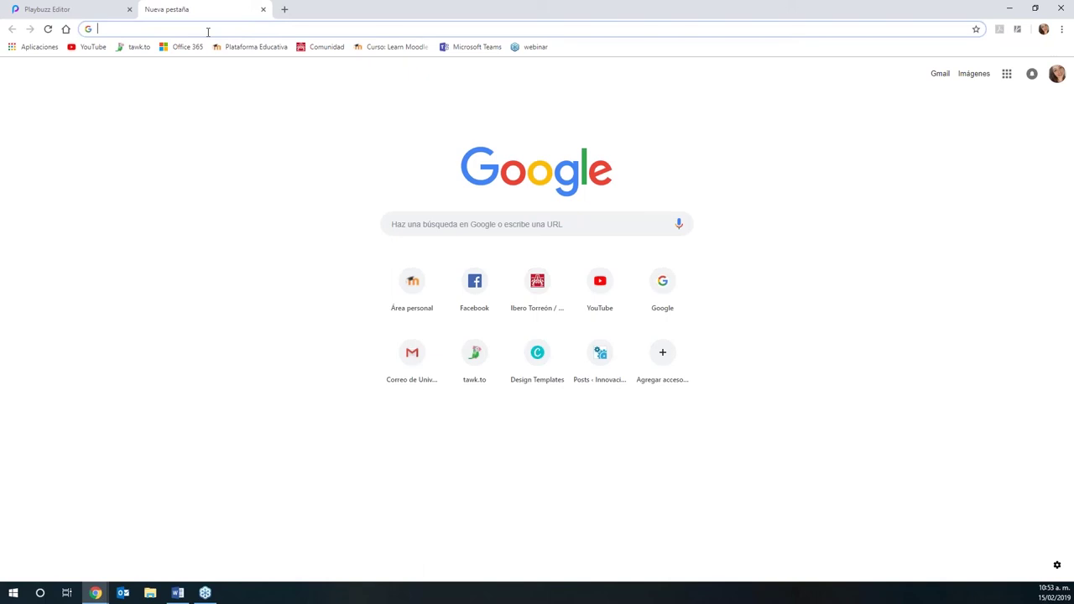
pyautogui.click(261, 46)
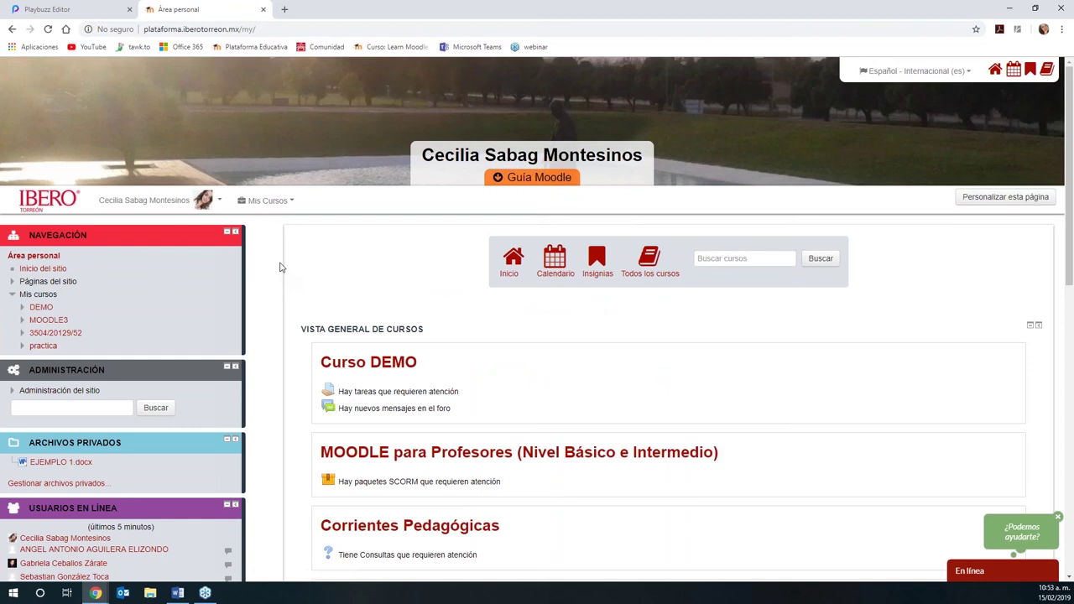
pyautogui.scroll(-2, 281, 266)
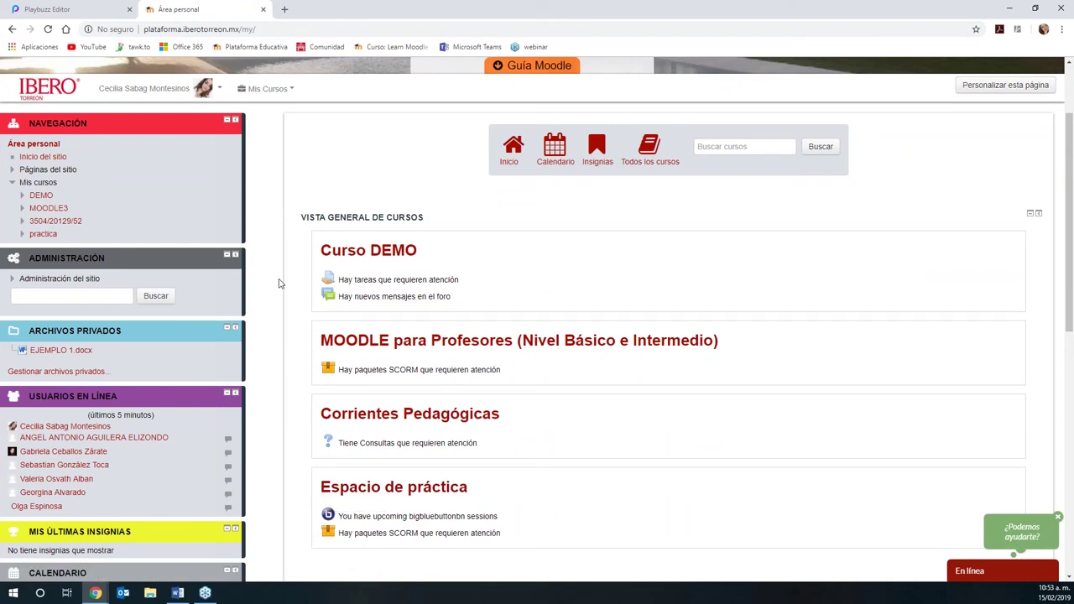
pyautogui.click(326, 417)
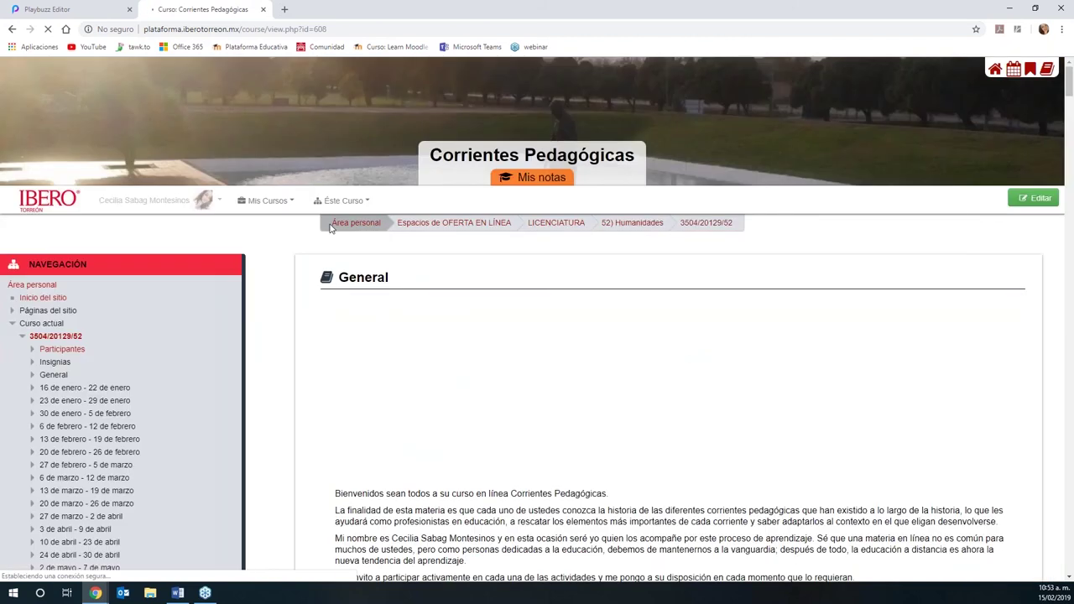
# Examine the Sesión en directo poll embedded below the week 1 activities of the course.
pyautogui.scroll(-10, 282, 316)
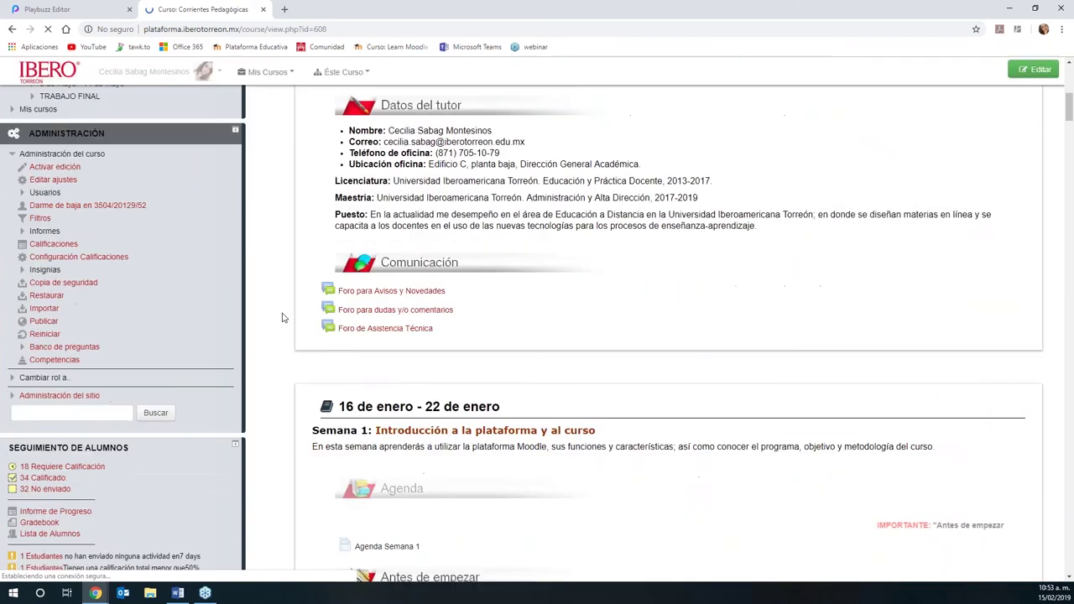
pyautogui.scroll(-8, 283, 317)
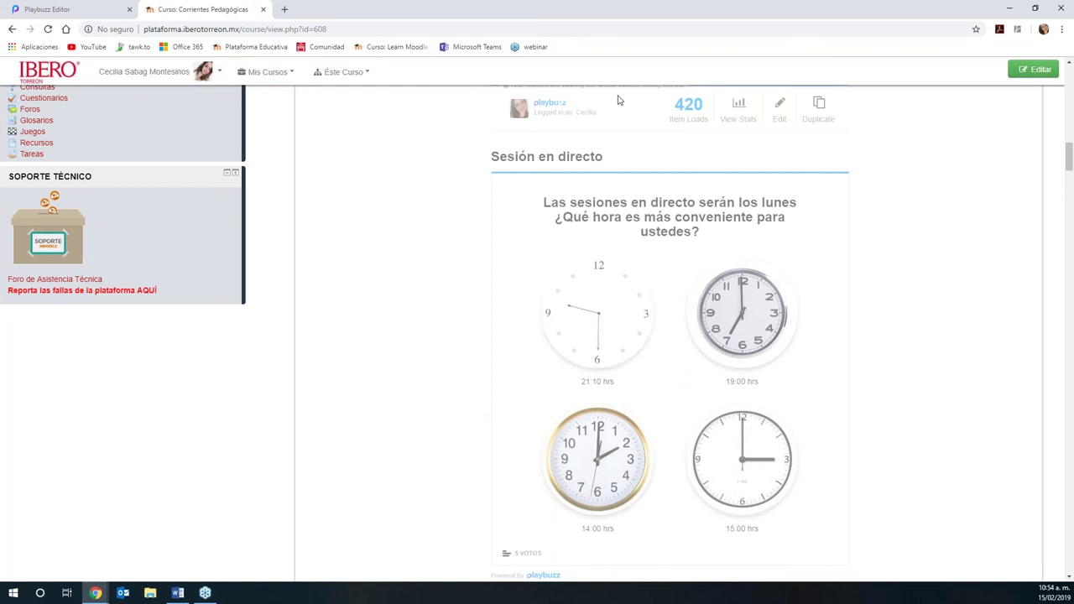
pyautogui.scroll(1, 509, 289)
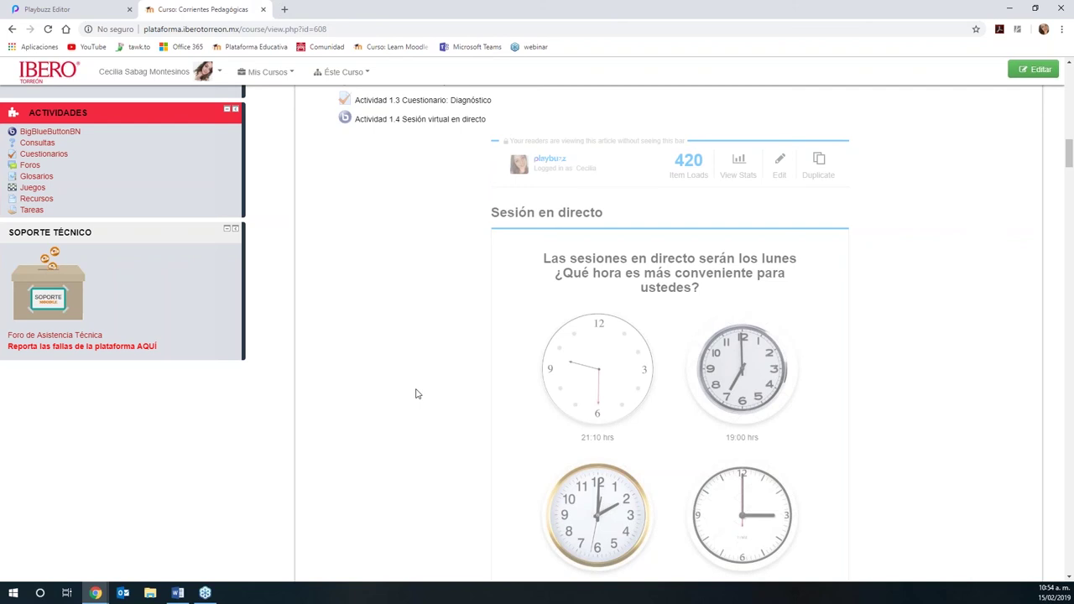
pyautogui.scroll(-1, 475, 421)
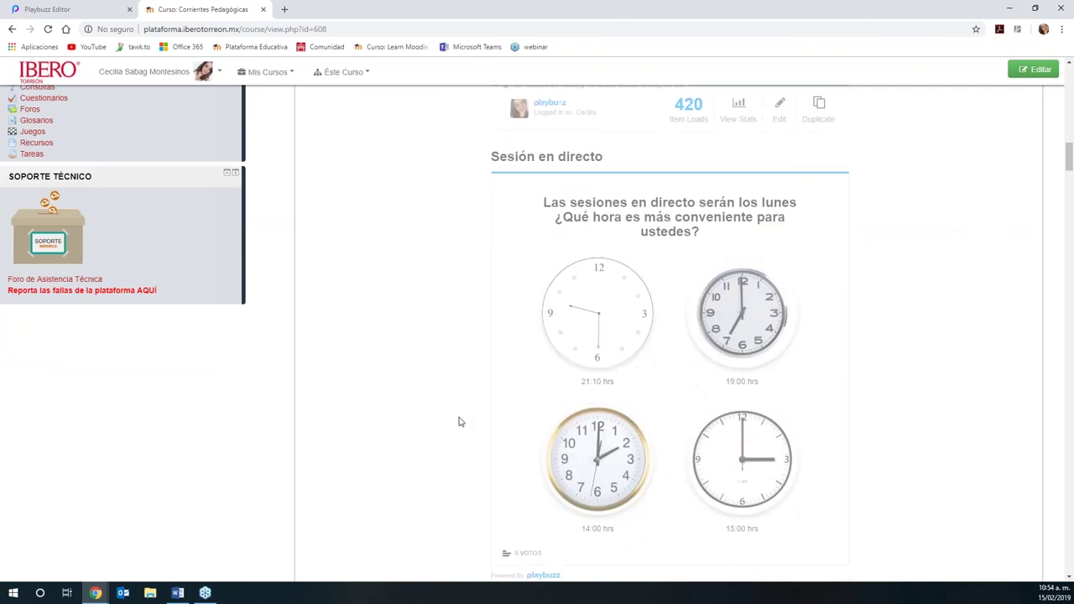